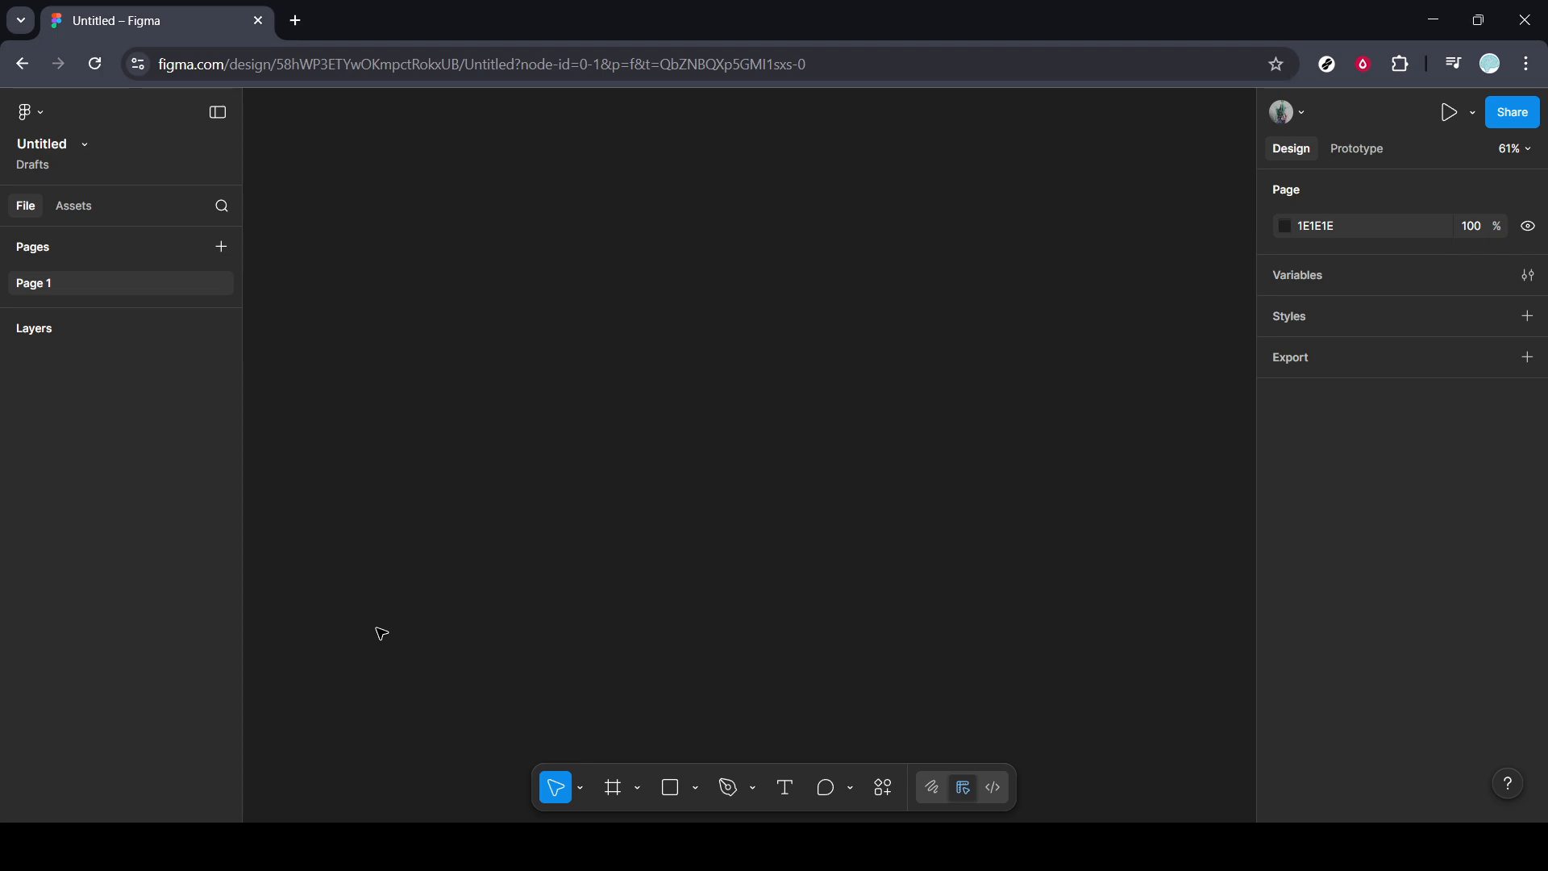
Add a Desktop frame of 1440 × 1024 to the empty page.
{"action": "left_click", "coordinate": [1507, 154]}
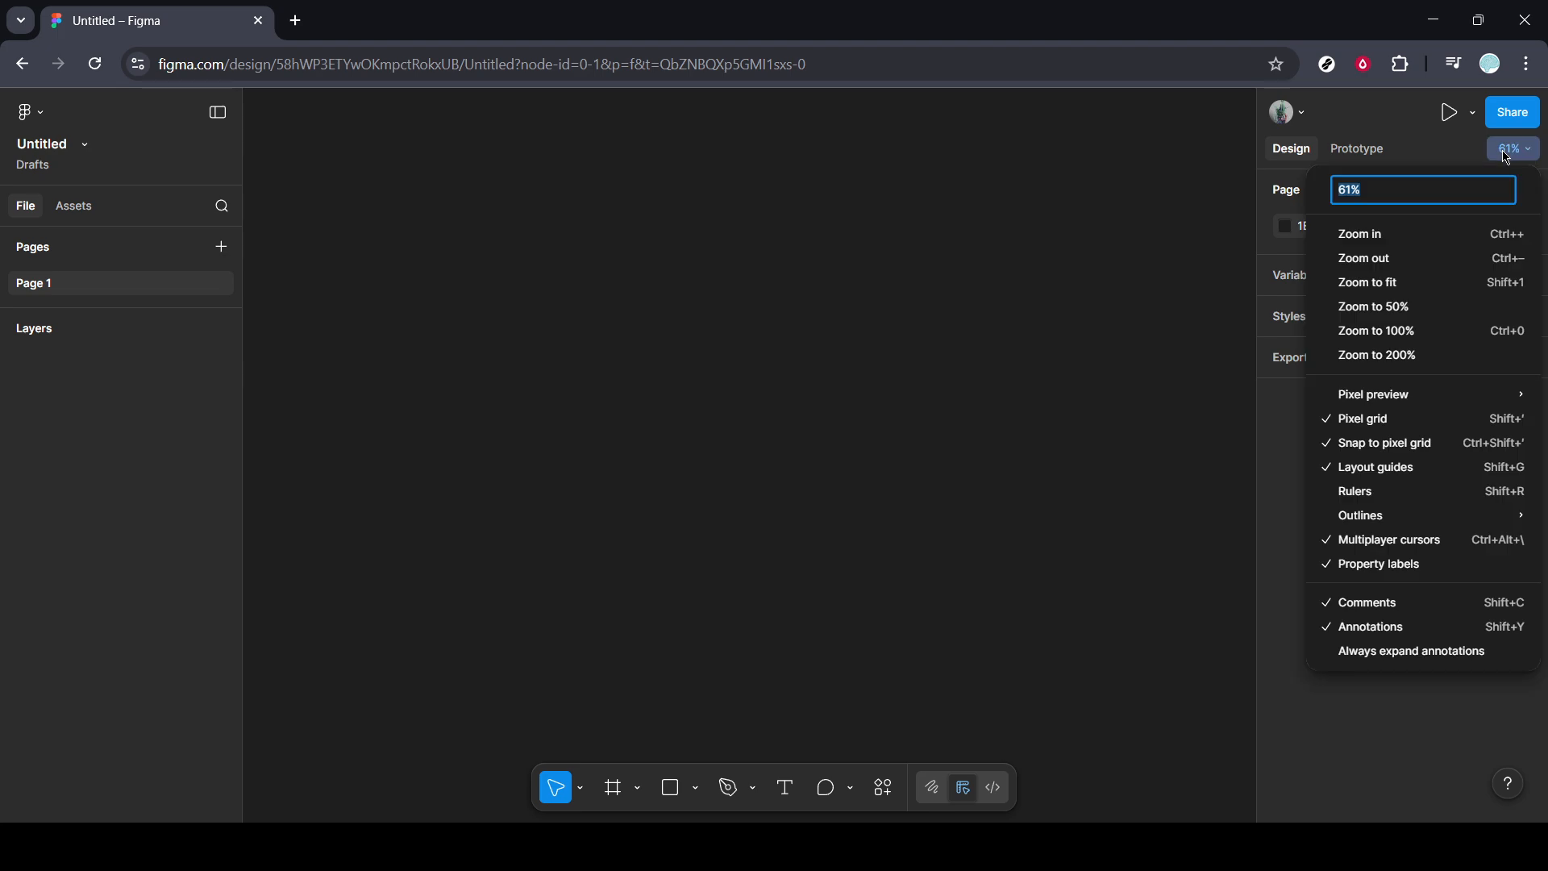
{"action": "left_click", "coordinate": [1393, 332]}
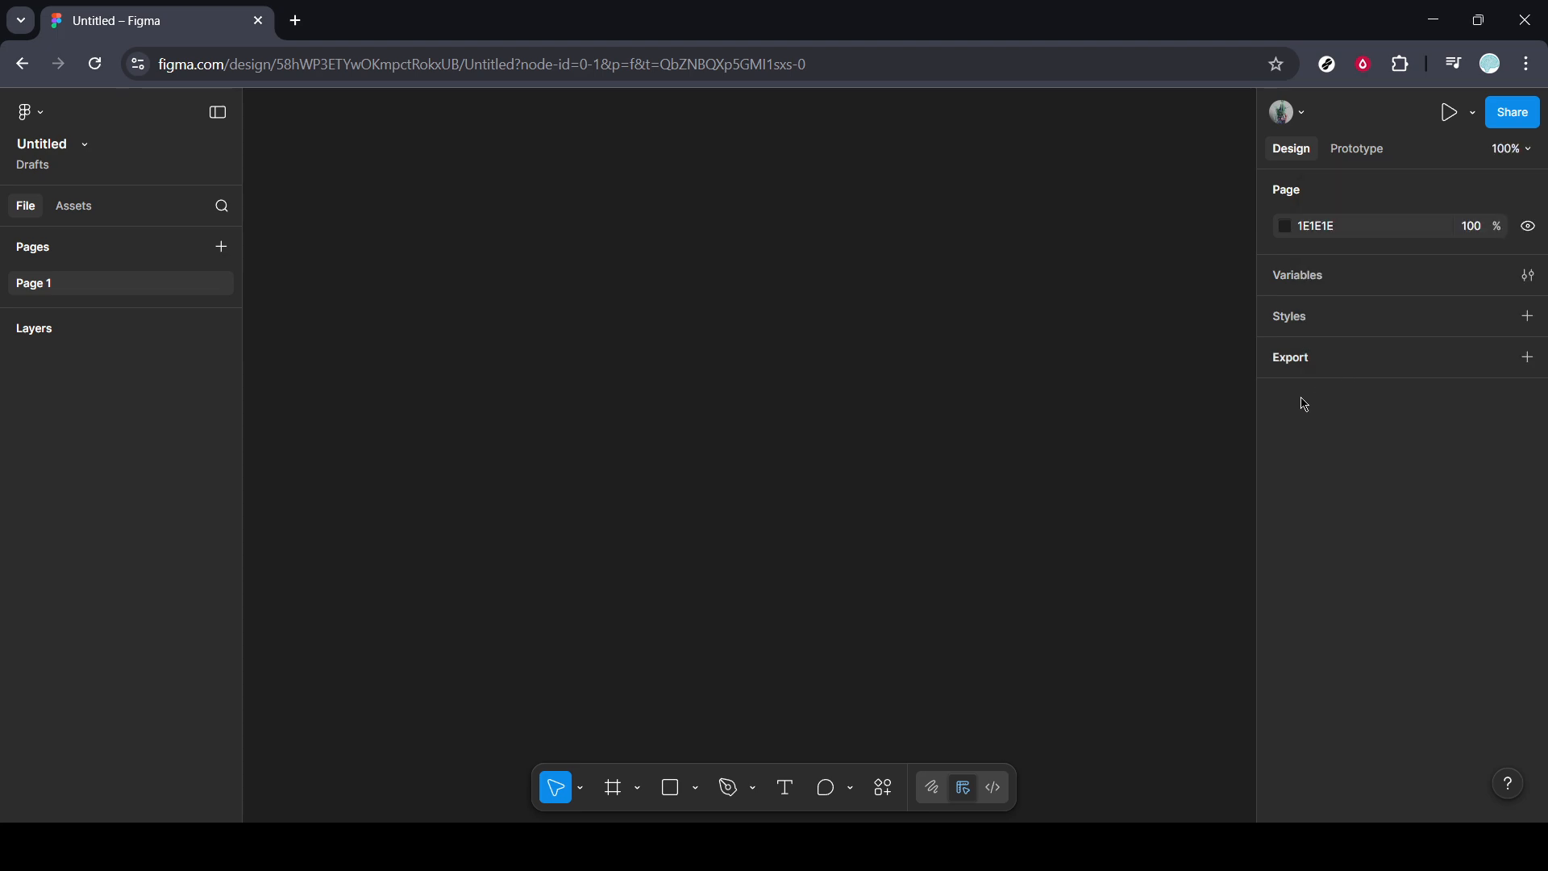
{"action": "left_click", "coordinate": [618, 790]}
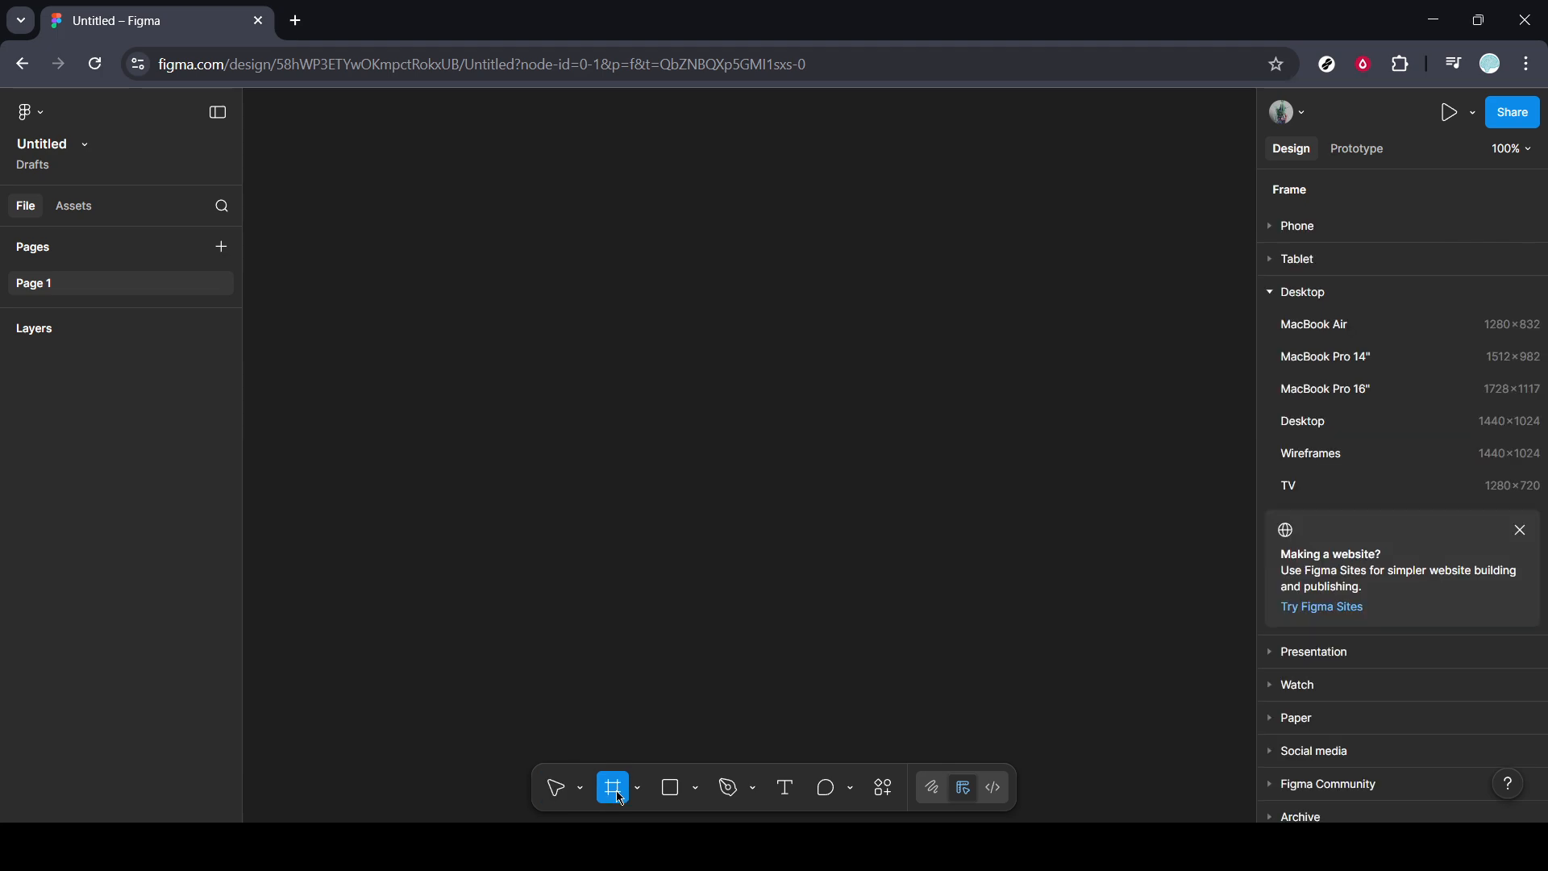
{"action": "left_click", "coordinate": [1310, 422]}
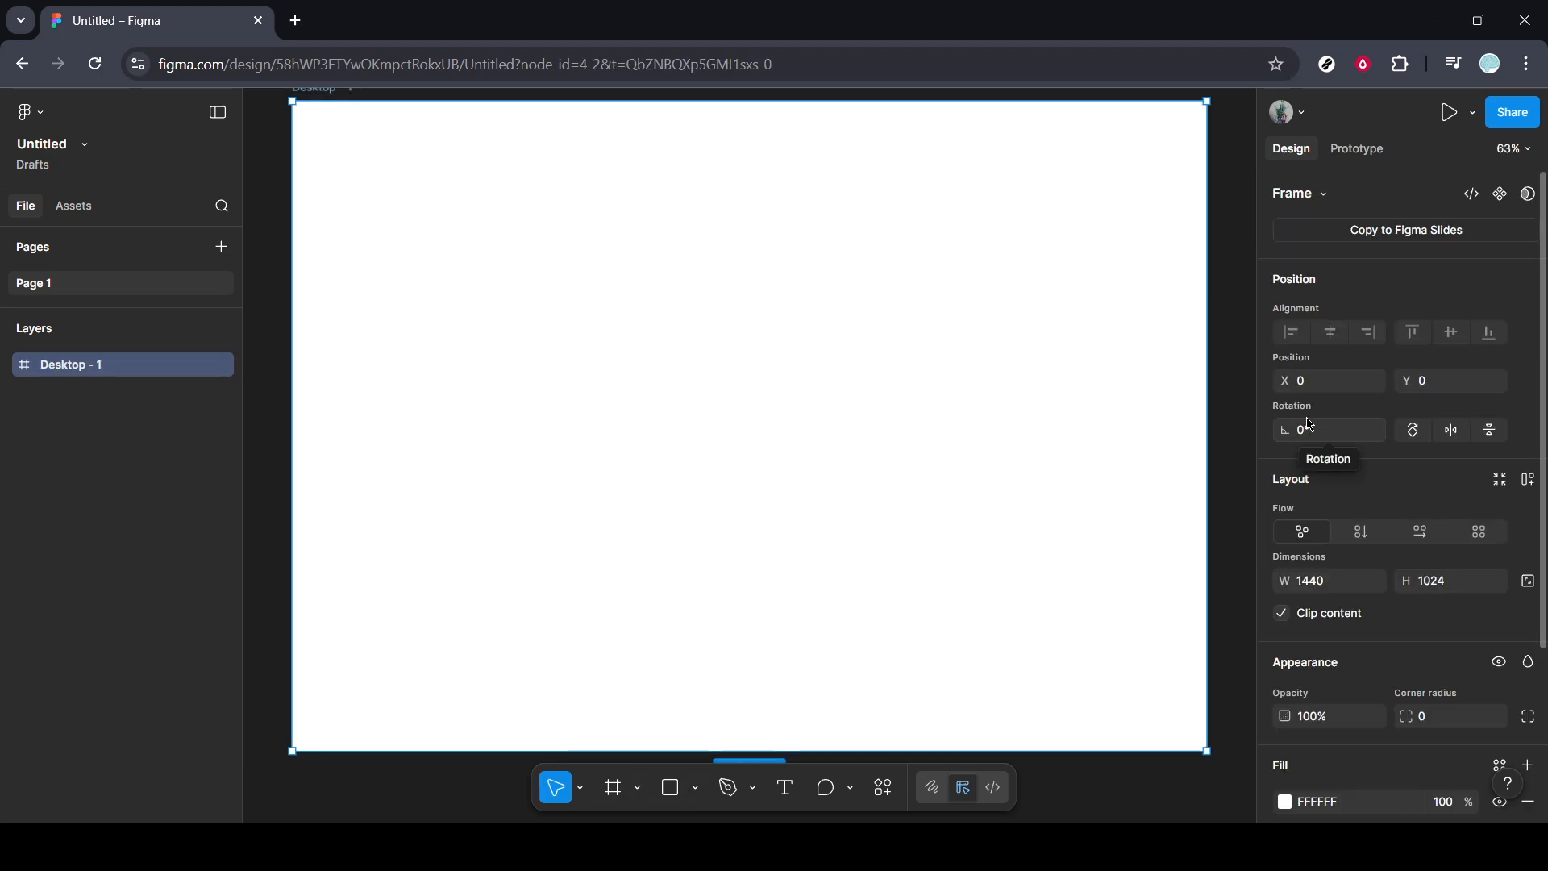
Draw an open zigzag path about 1435 × 994 with the Pen tool, descending across the frame from its upper-left to its lower-right corner.
{"action": "left_click", "coordinate": [730, 788]}
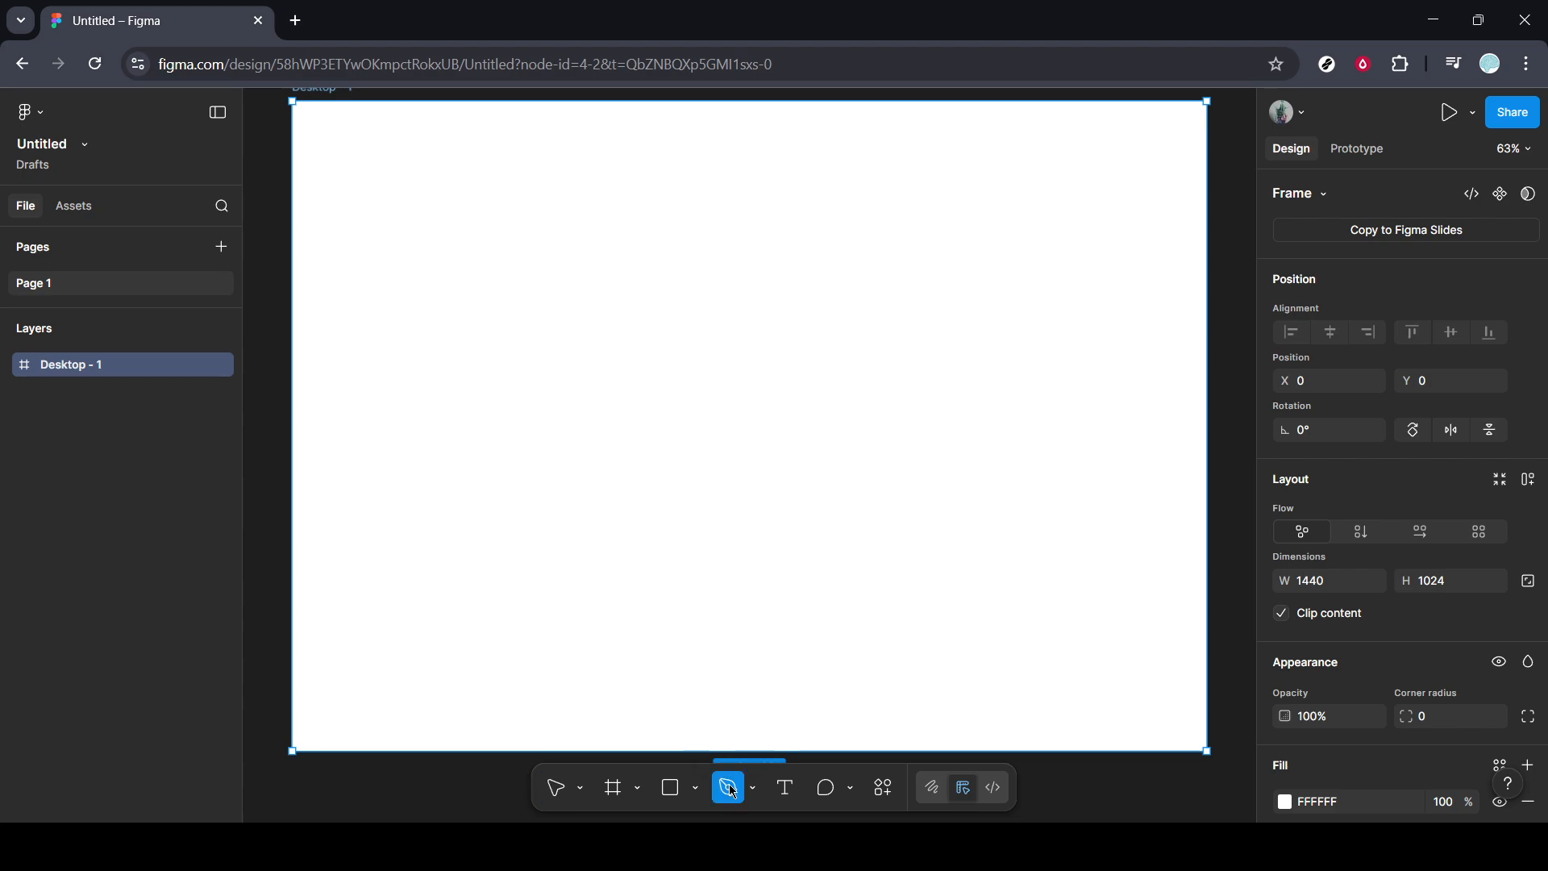
{"action": "left_click", "coordinate": [293, 119]}
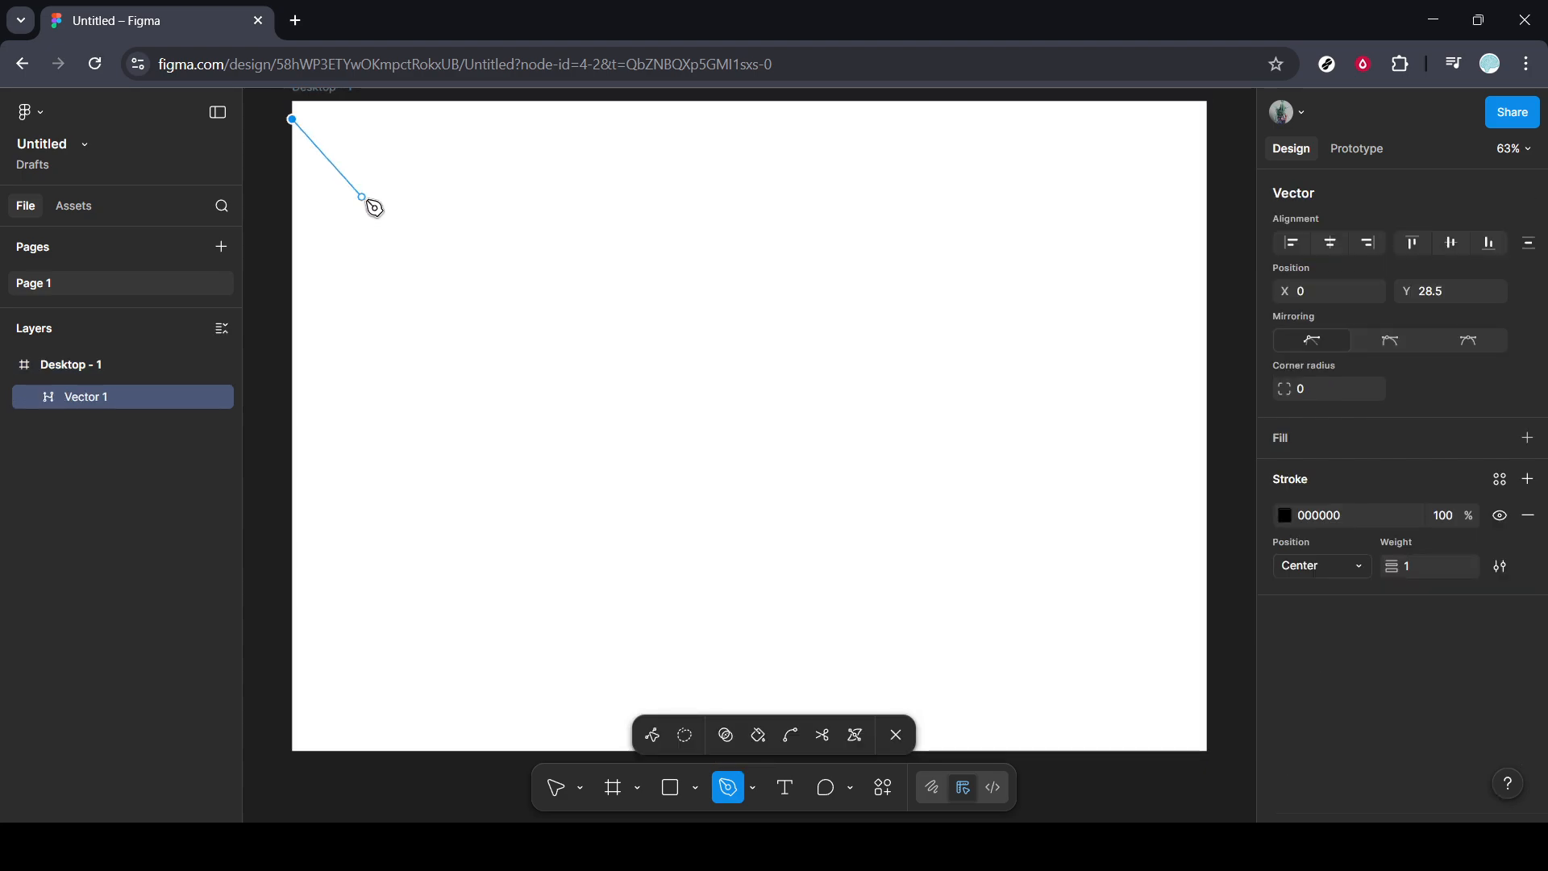
{"action": "left_click", "coordinate": [400, 235]}
{"action": "left_click", "coordinate": [528, 250]}
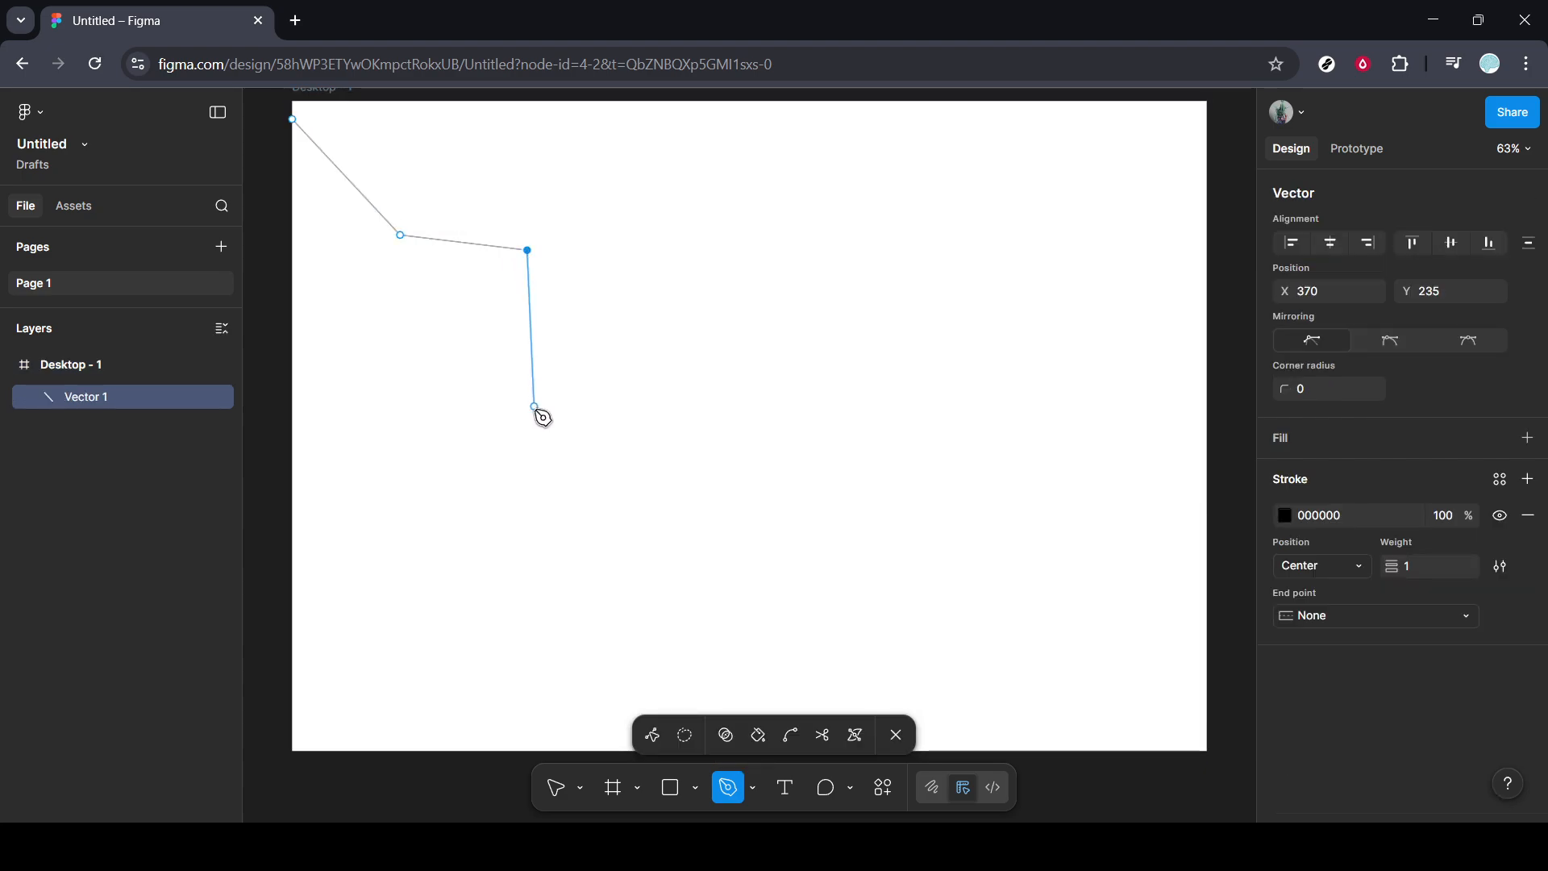
{"action": "left_click", "coordinate": [573, 433]}
{"action": "left_click", "coordinate": [684, 398]}
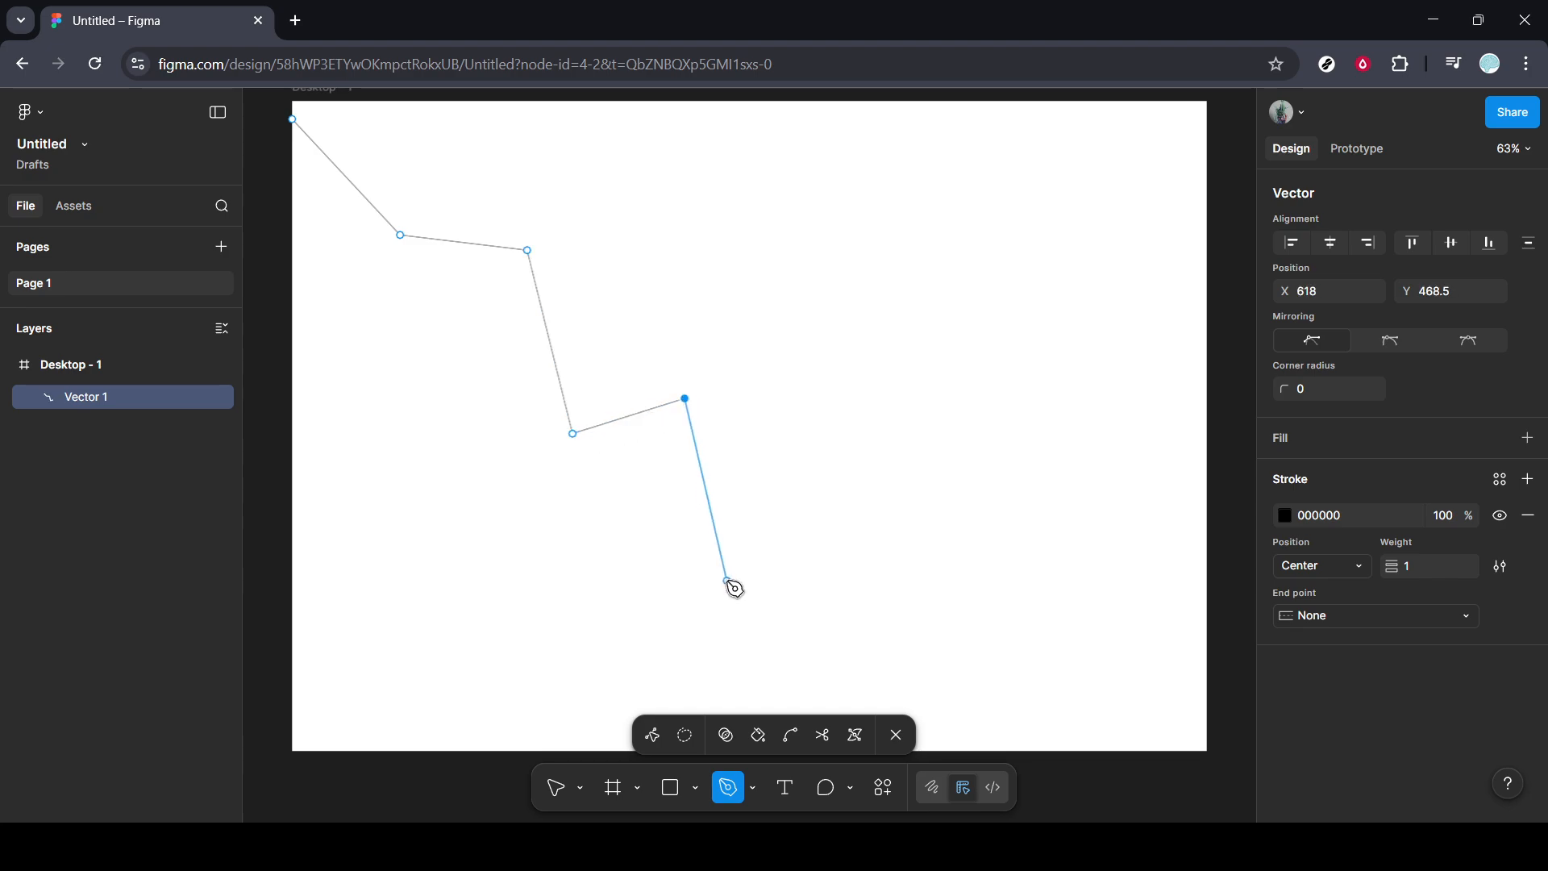
{"action": "left_click", "coordinate": [727, 581]}
{"action": "left_click", "coordinate": [824, 501]}
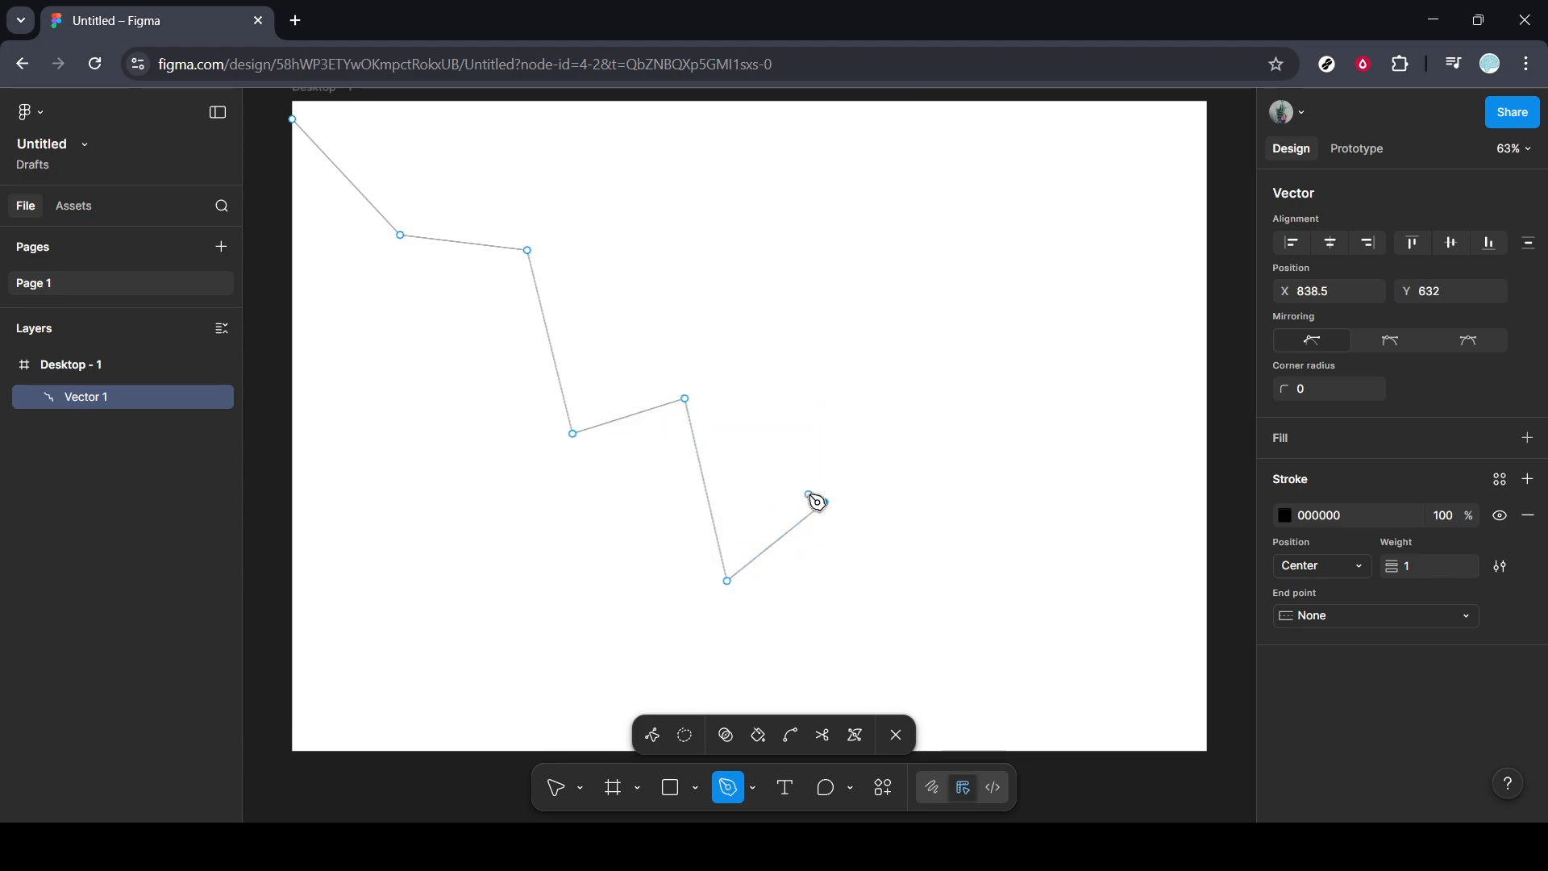
{"action": "left_click", "coordinate": [957, 696]}
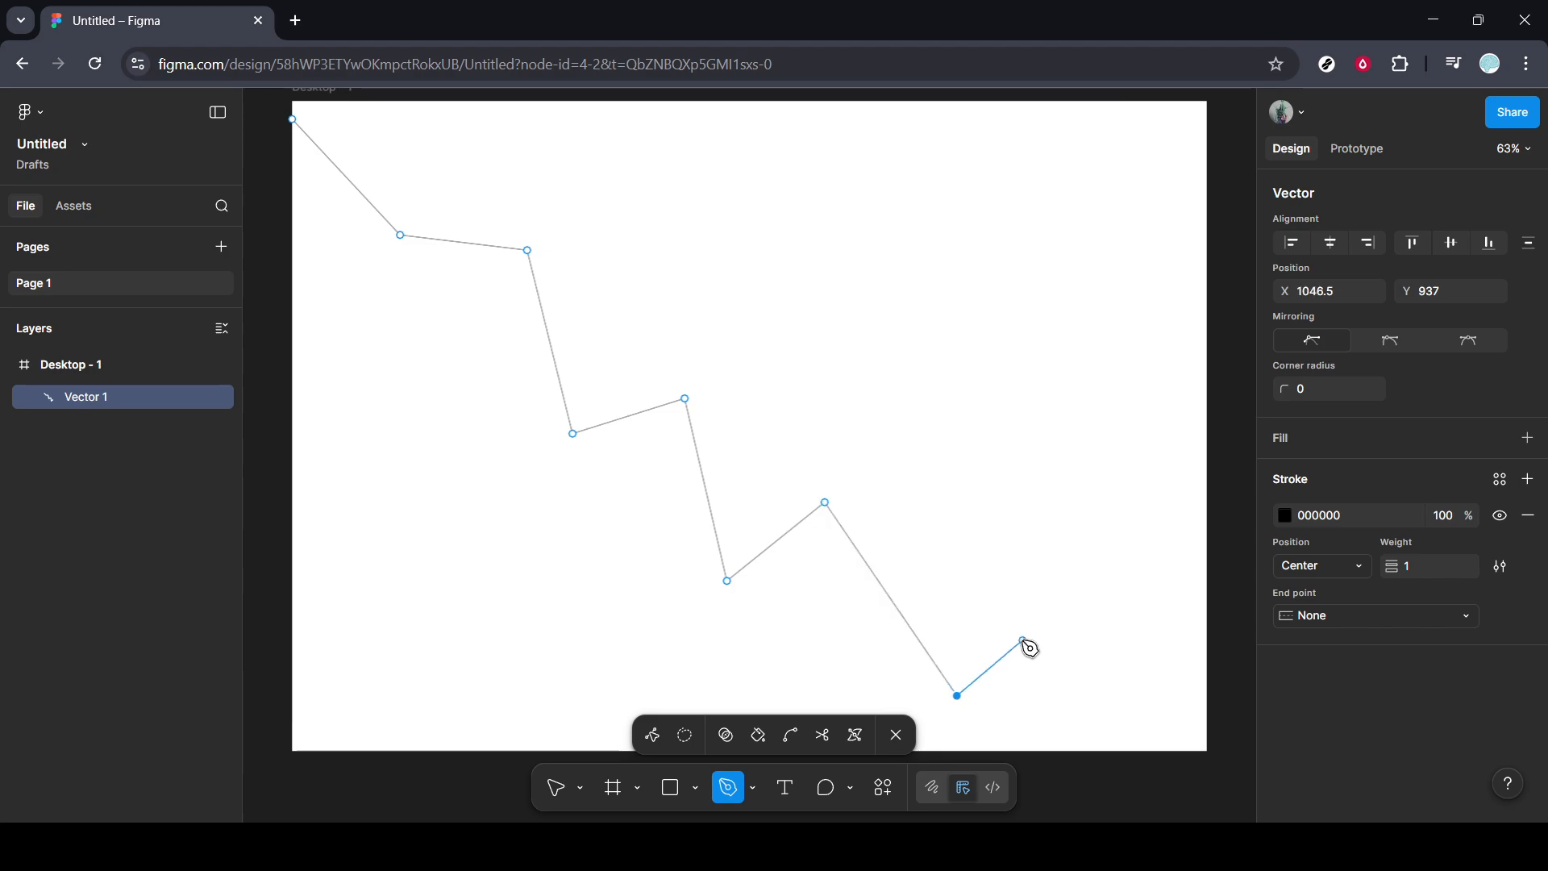
{"action": "left_click", "coordinate": [1063, 490]}
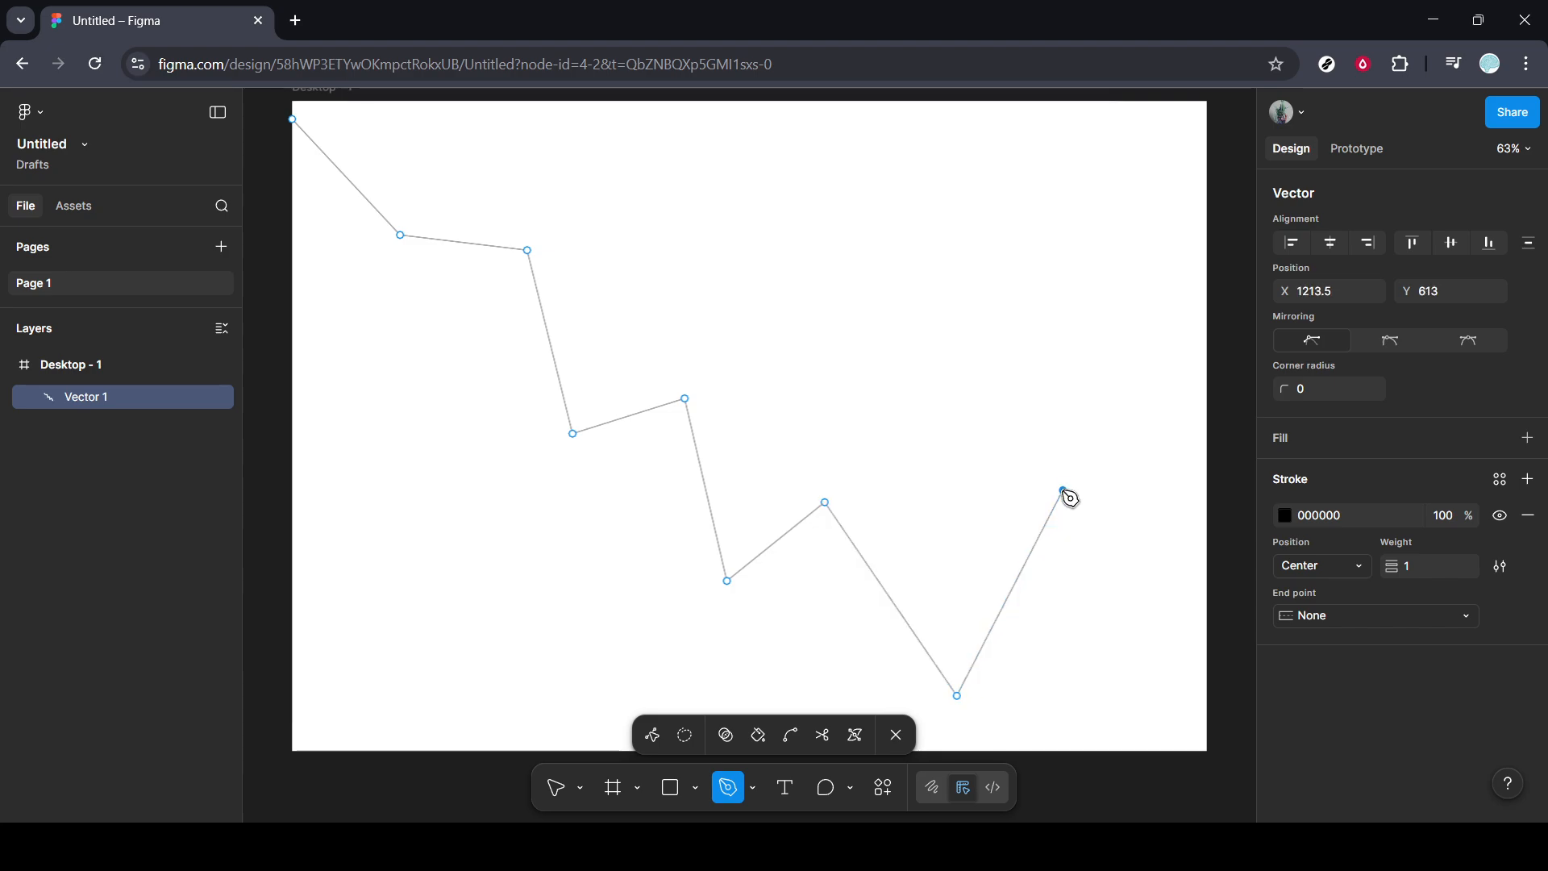
{"action": "left_click", "coordinate": [1205, 750]}
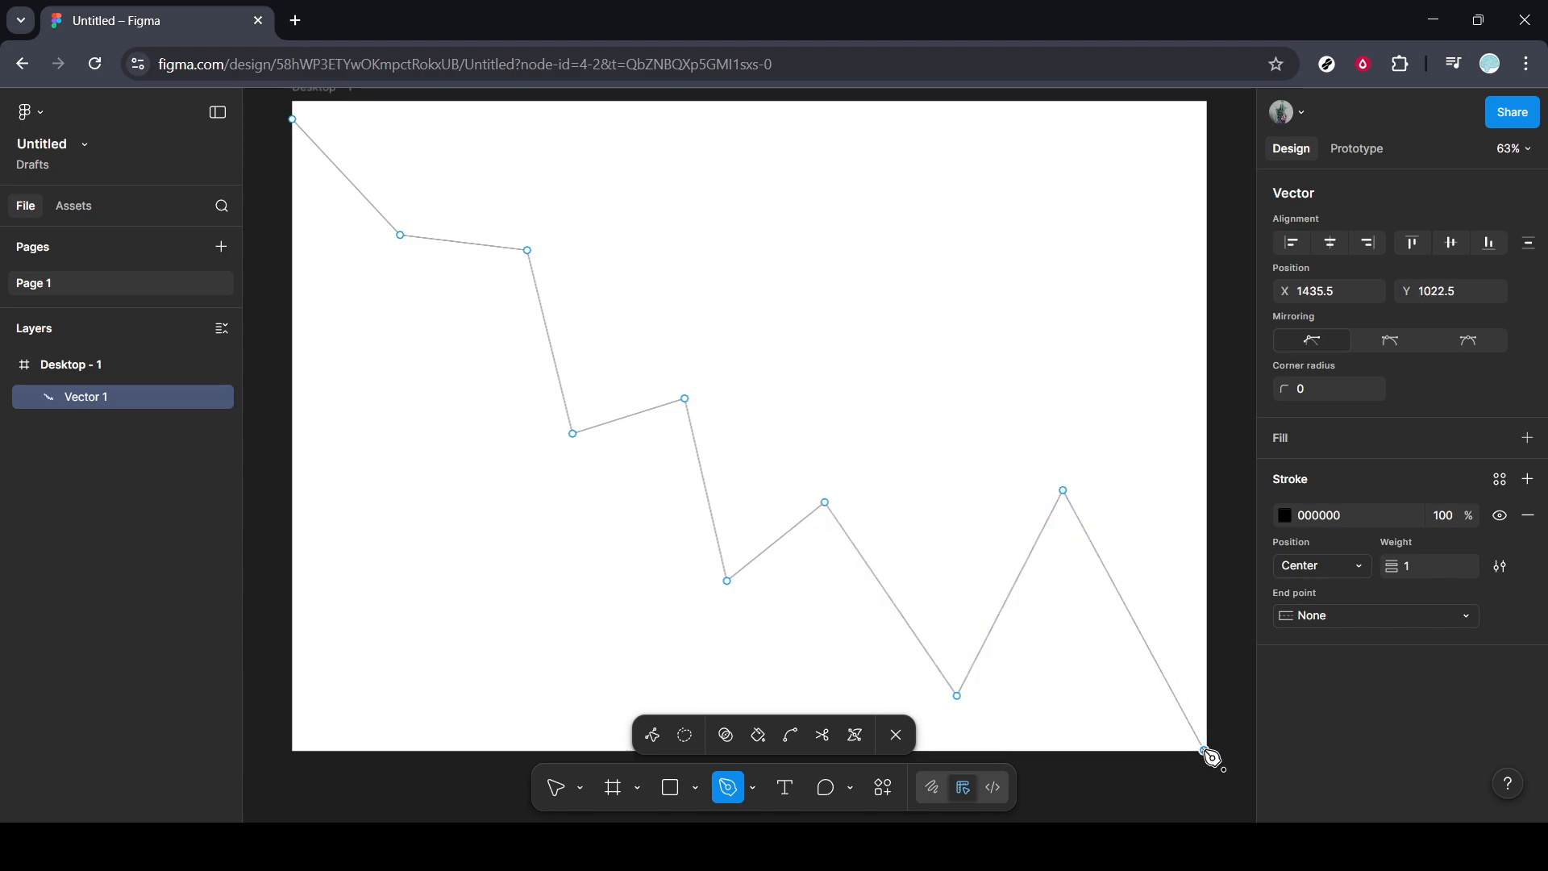
{"action": "left_click", "coordinate": [897, 736]}
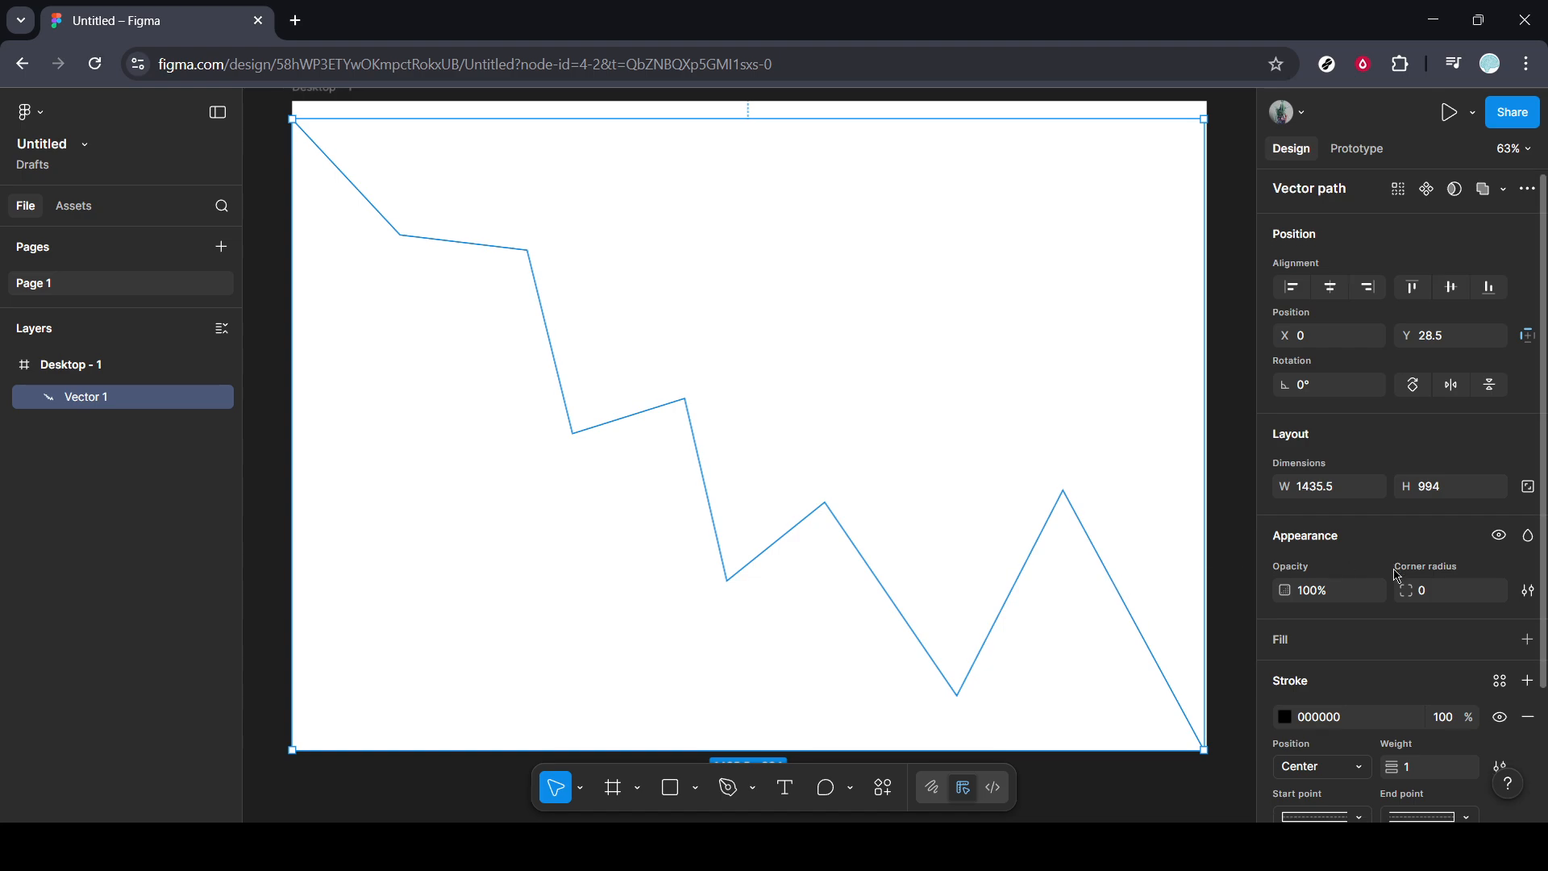
Try a stroke weight of 10 on the zigzag path and settle on 8.
{"action": "scroll", "coordinate": [1398, 577], "scroll_direction": "down", "scroll_amount": 2}
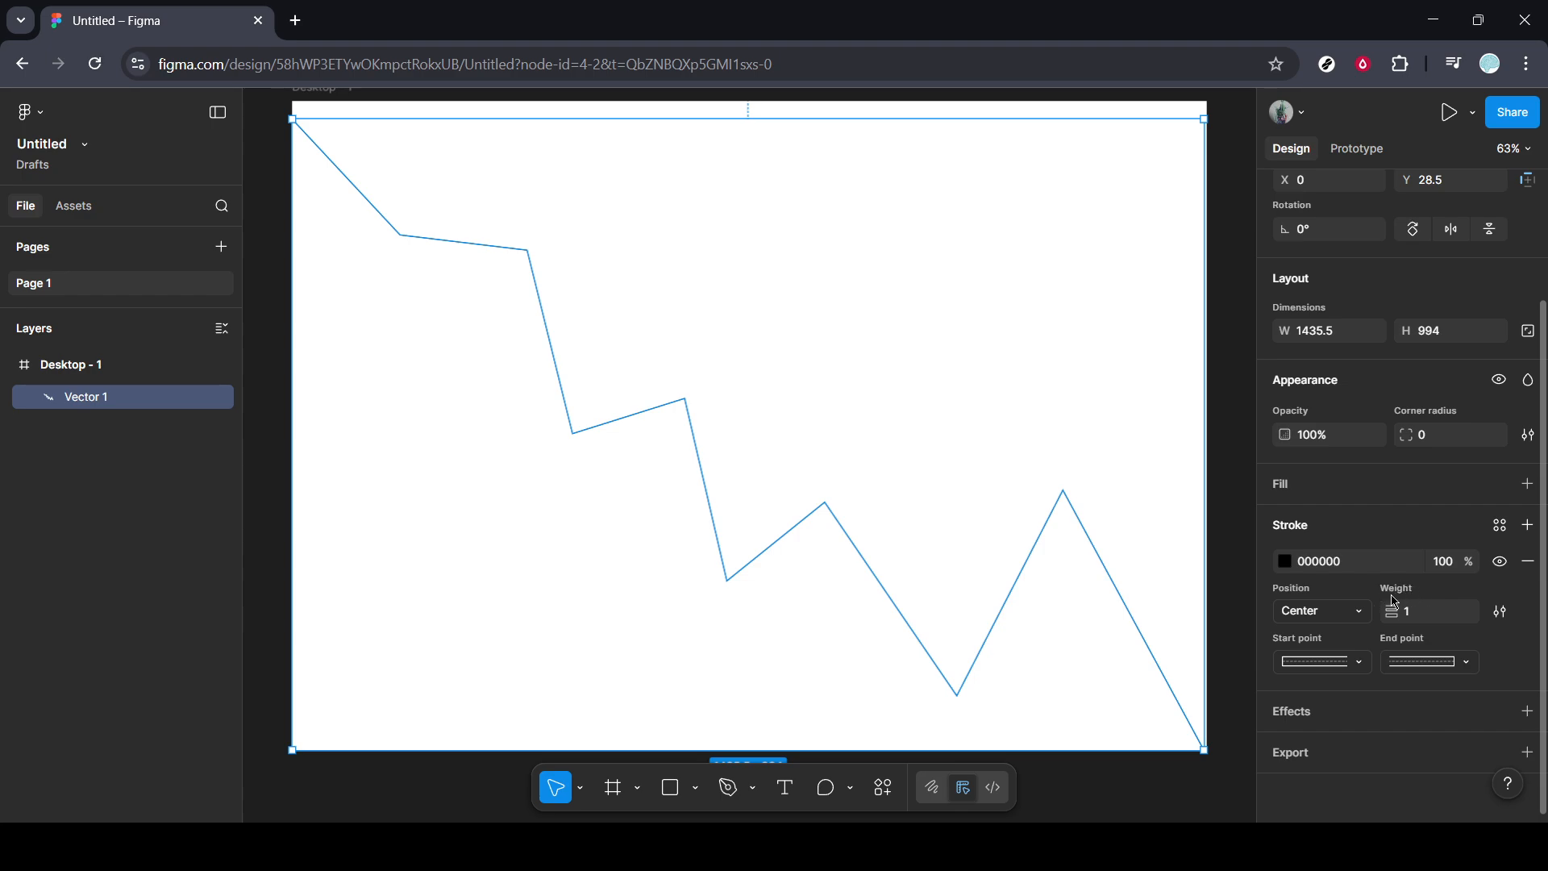
{"action": "left_click", "coordinate": [1421, 623]}
{"action": "type", "text": "10"}
{"action": "key", "text": "Return"}
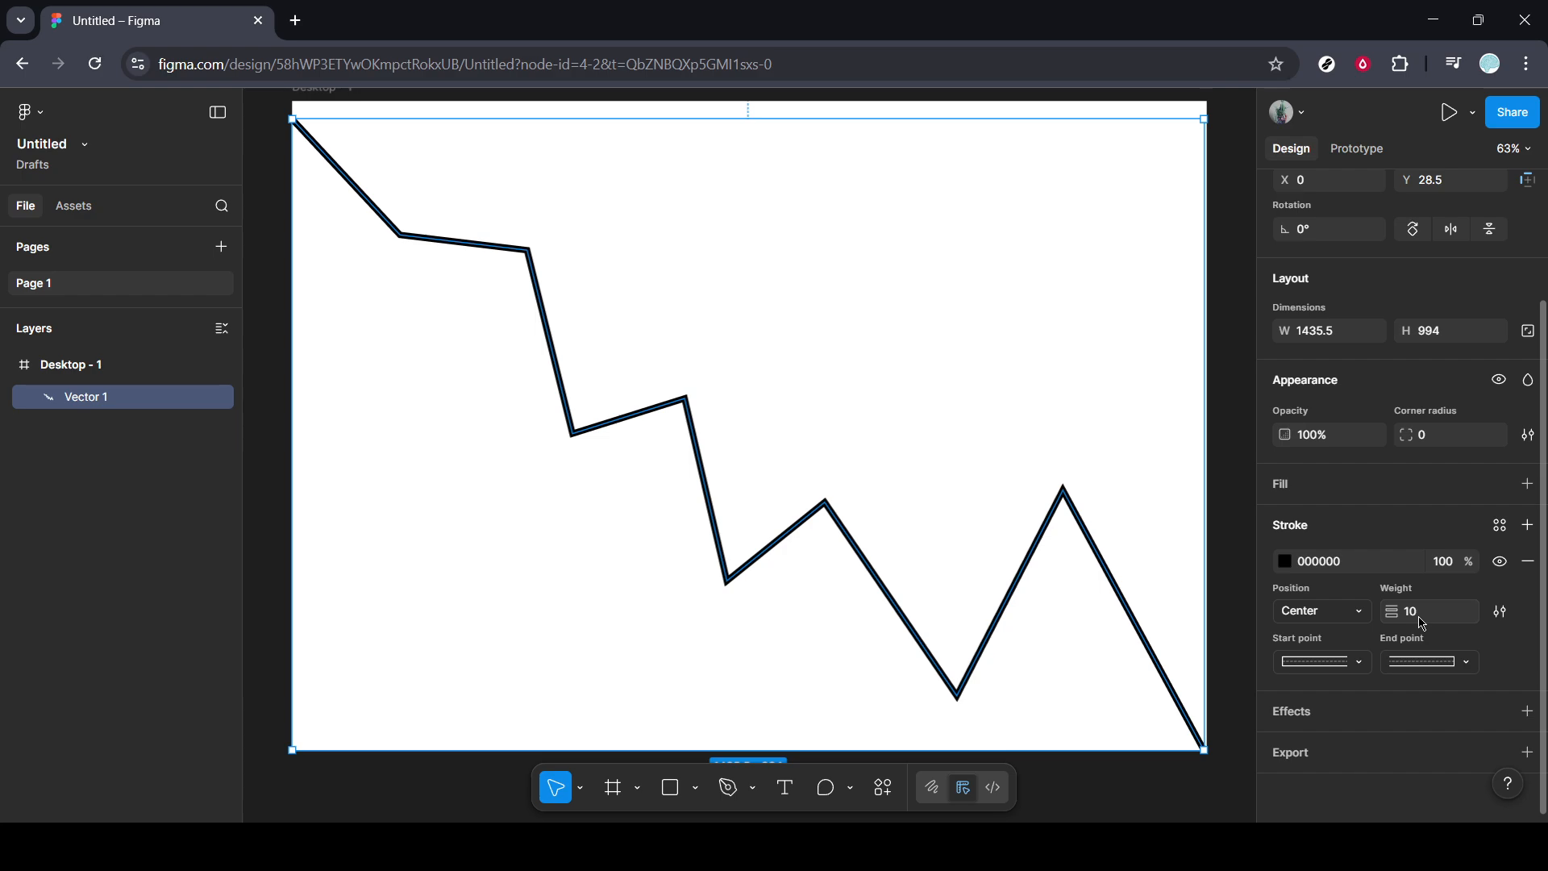
{"action": "left_click", "coordinate": [1422, 623]}
{"action": "type", "text": "8"}
{"action": "key", "text": "Return"}
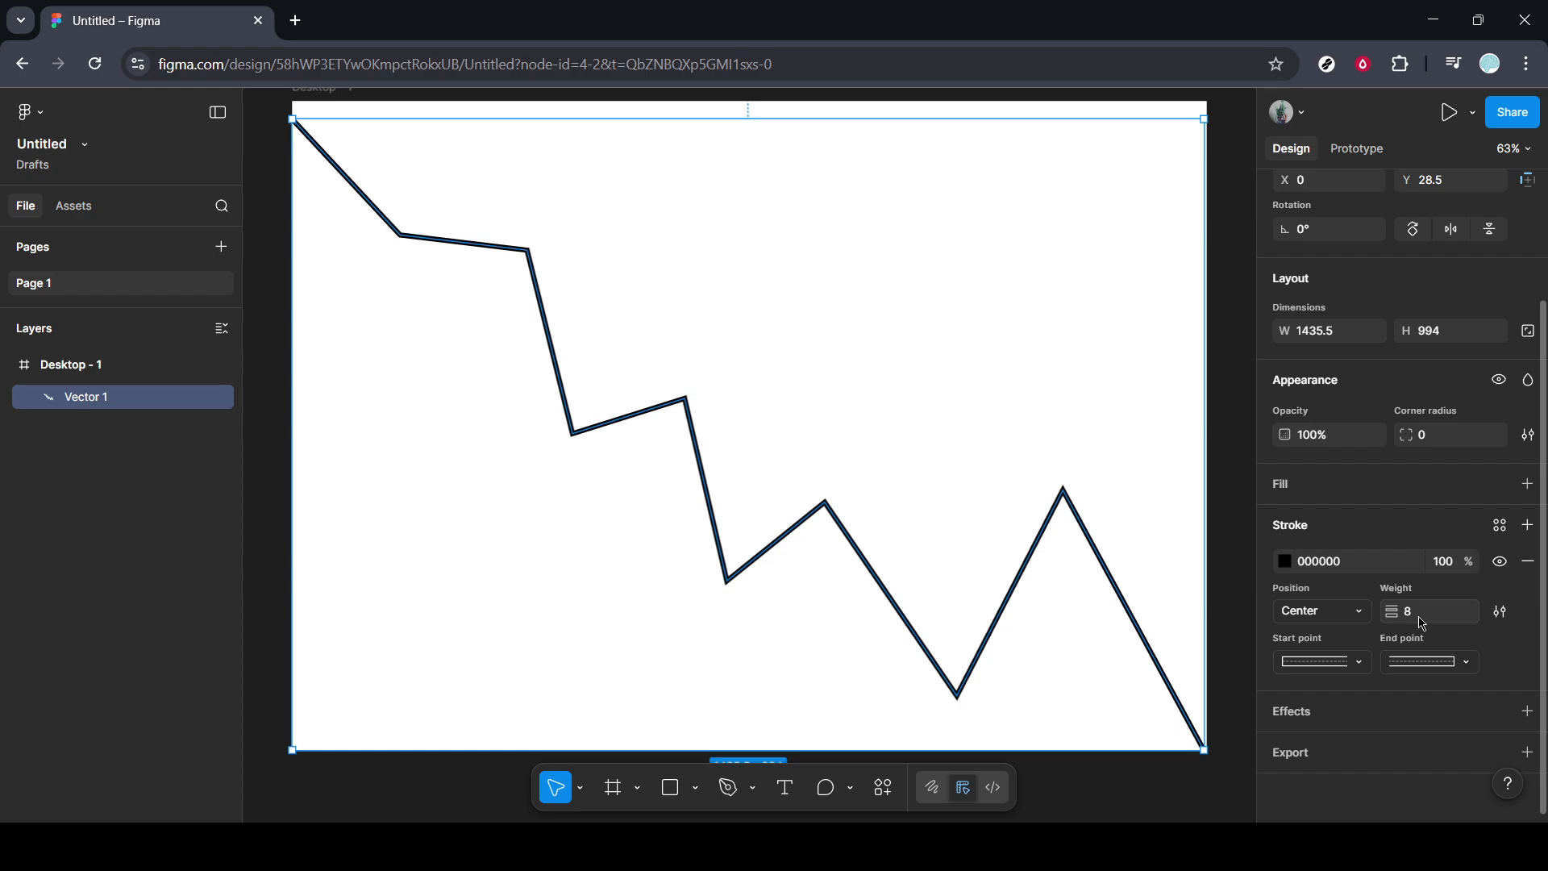
Change the path's stroke style to Dashed with a dash length of 10.
{"action": "left_click", "coordinate": [1503, 617]}
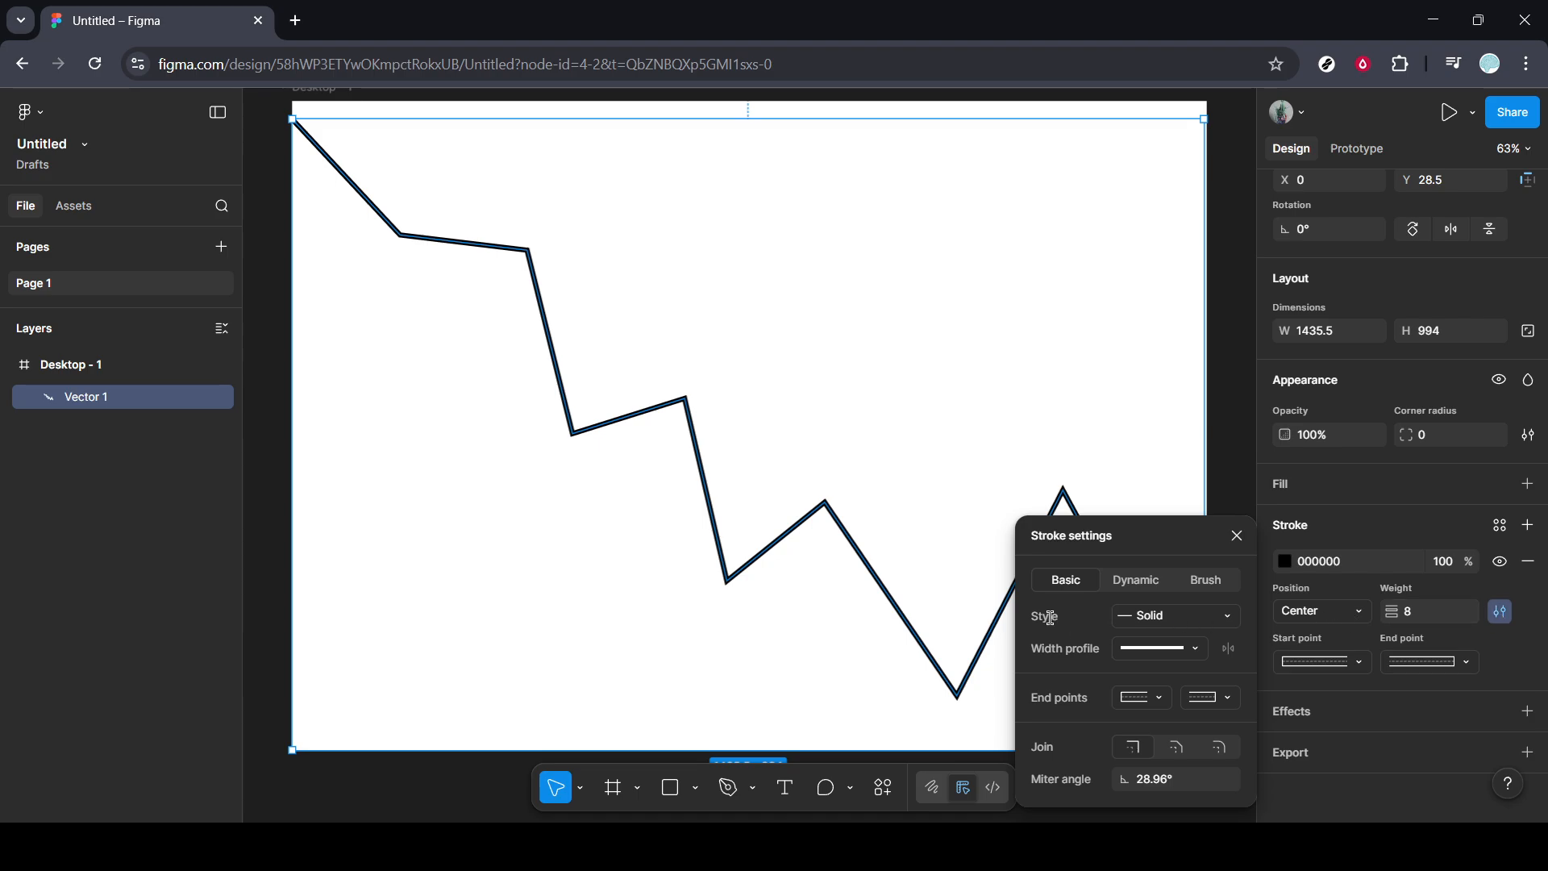
{"action": "left_click", "coordinate": [1232, 621]}
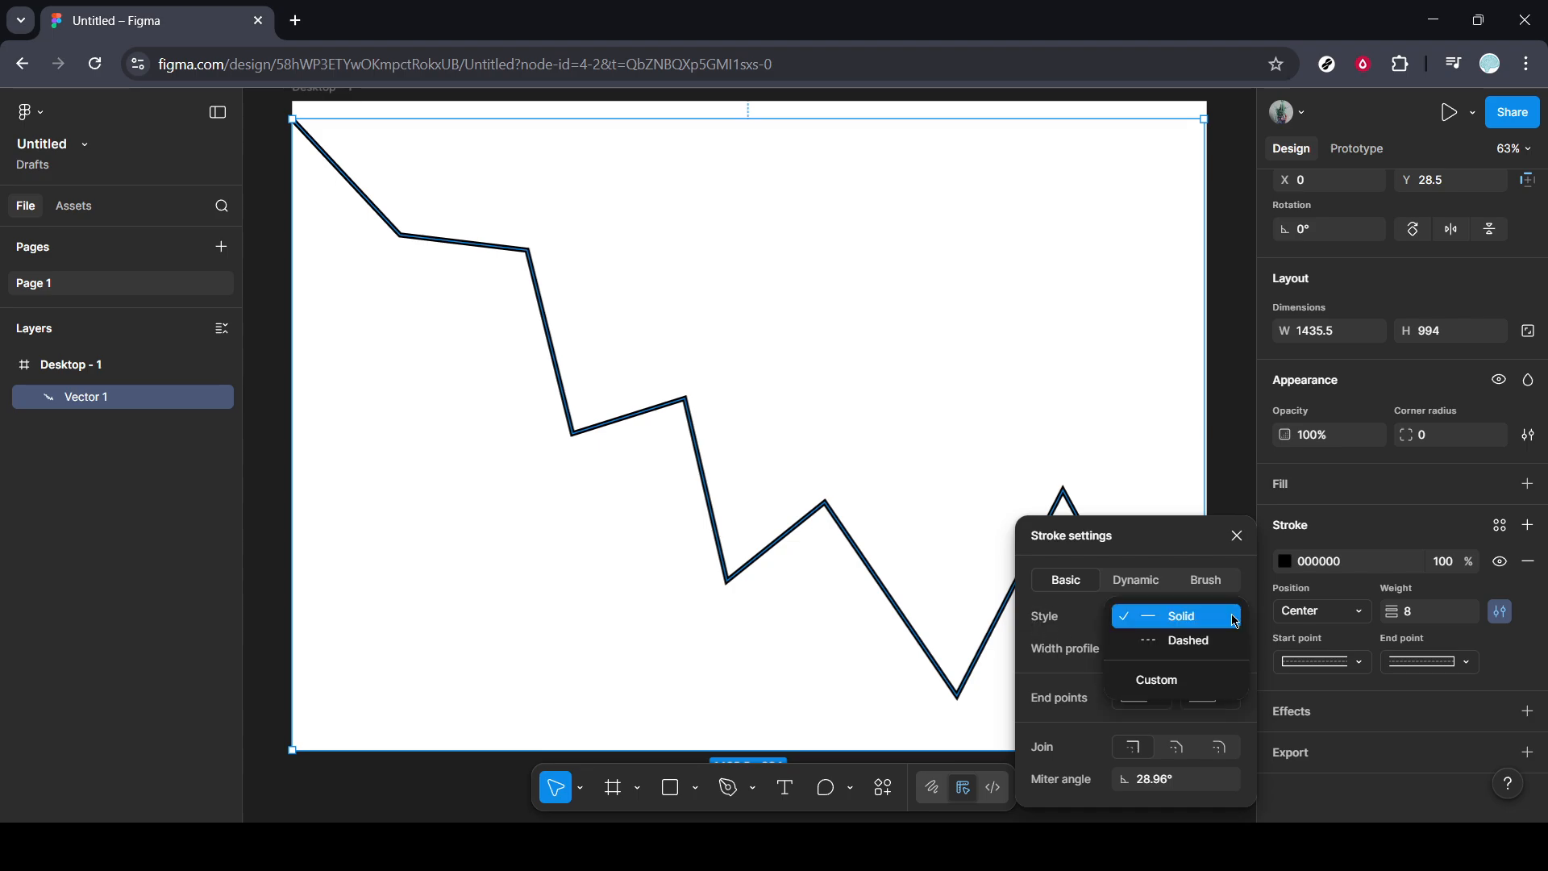
{"action": "left_click", "coordinate": [1193, 650]}
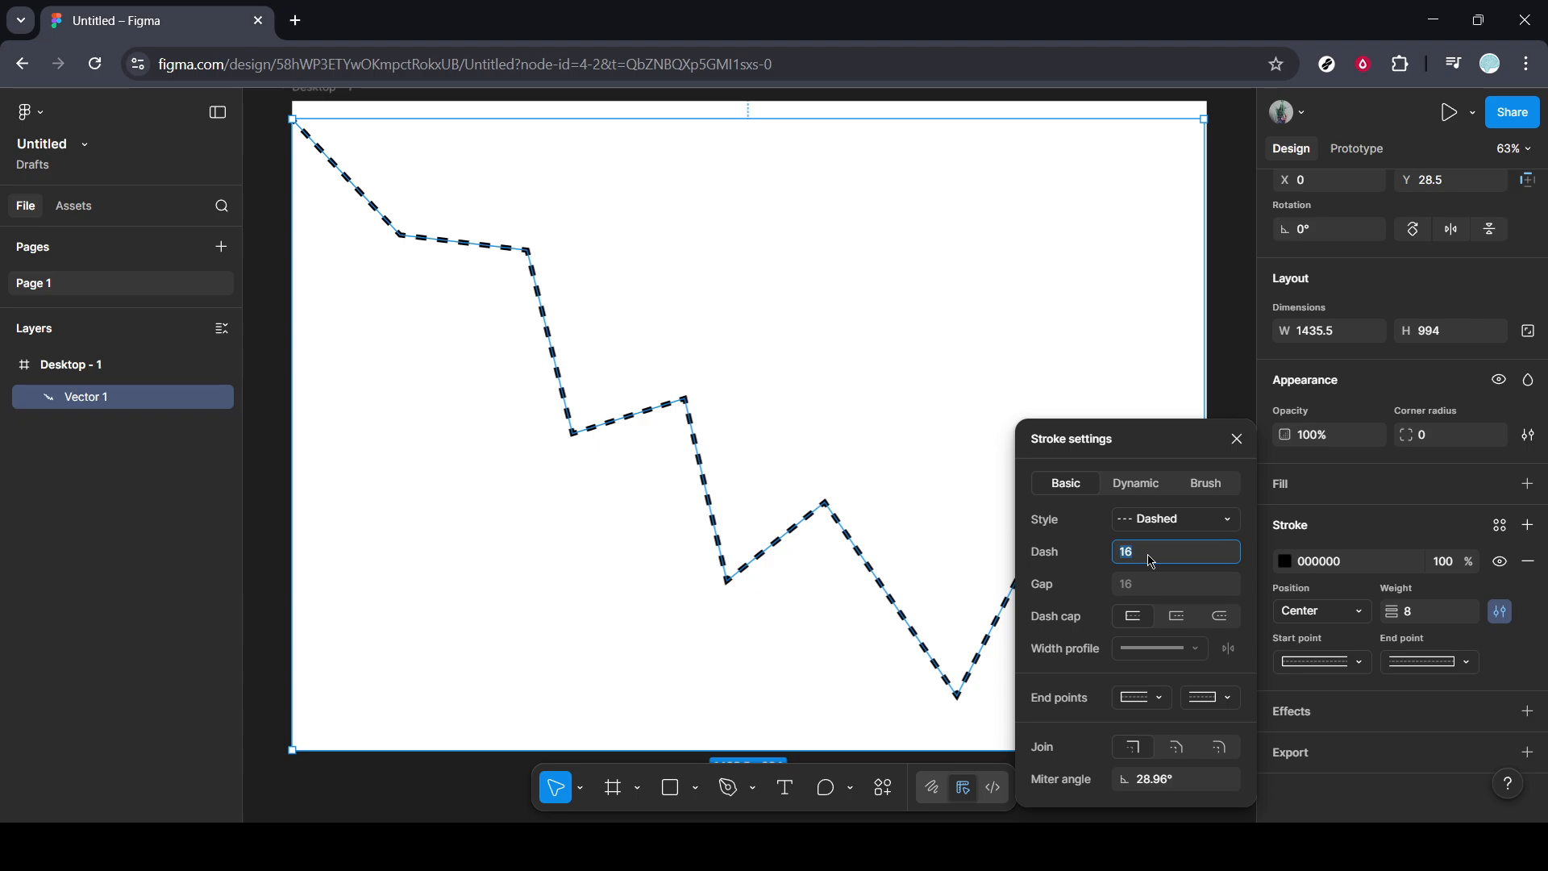
{"action": "type", "text": "10"}
{"action": "key", "text": "Return"}
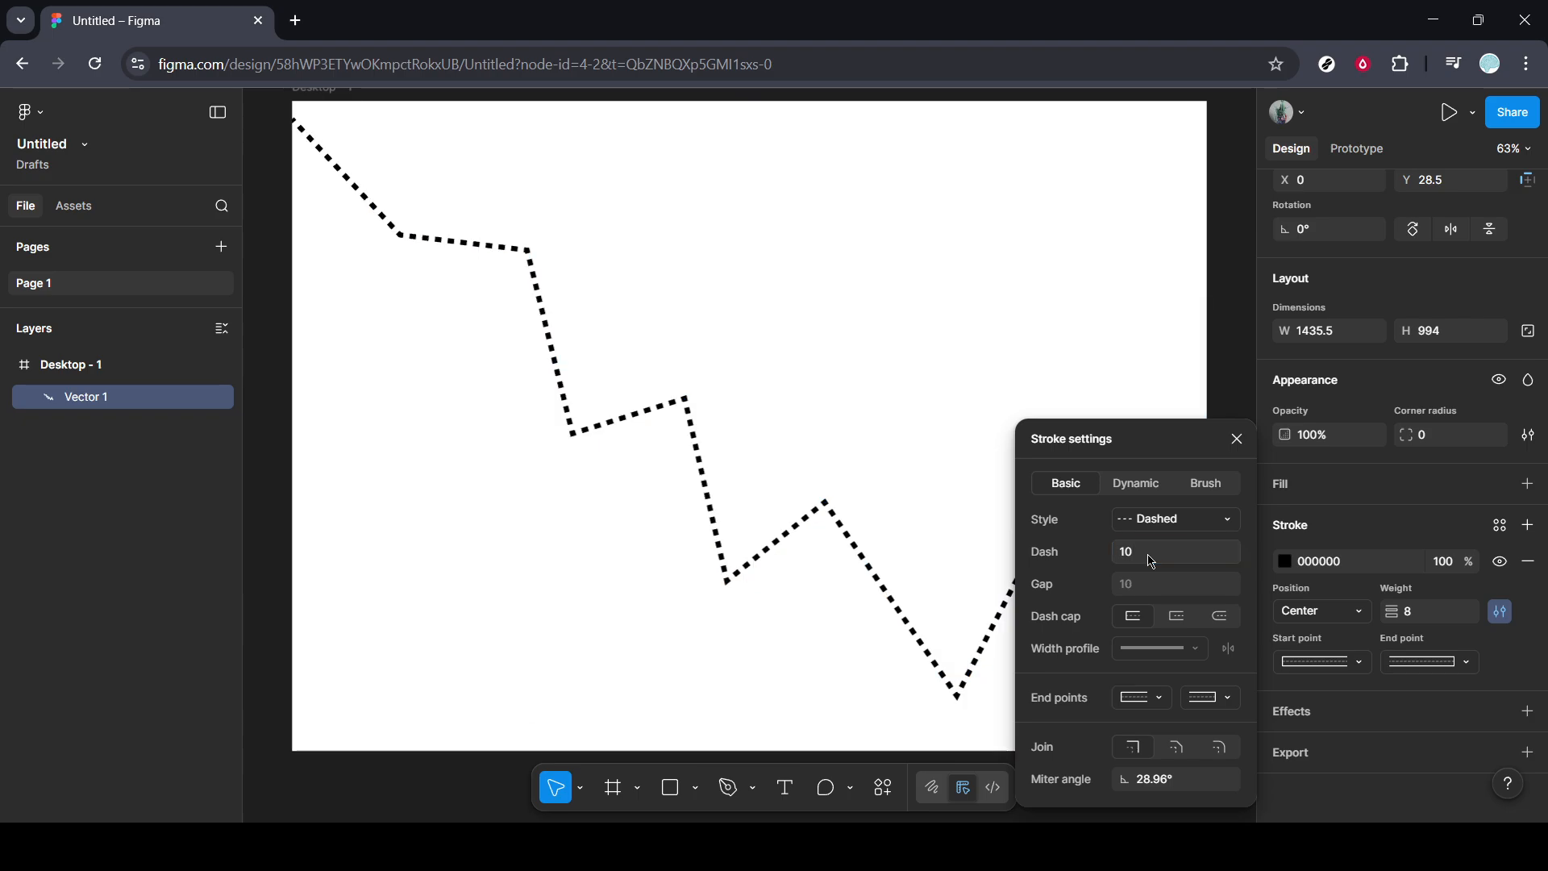
Try dash lengths of 5 and 7 on the dashed stroke.
{"action": "left_click", "coordinate": [1151, 556]}
{"action": "type", "text": "5"}
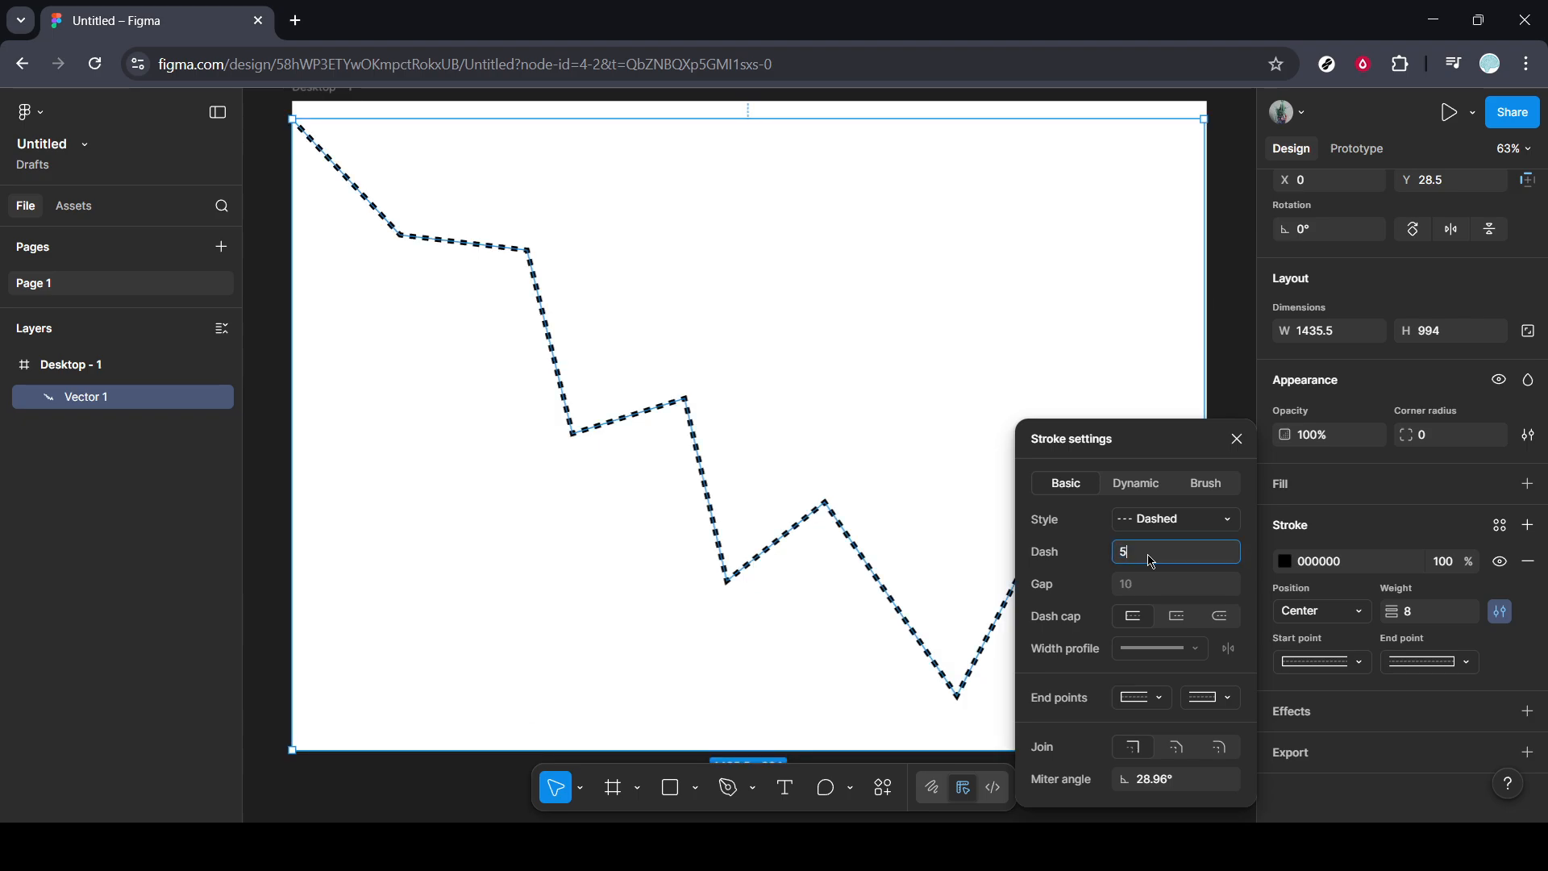
{"action": "key", "text": "Return"}
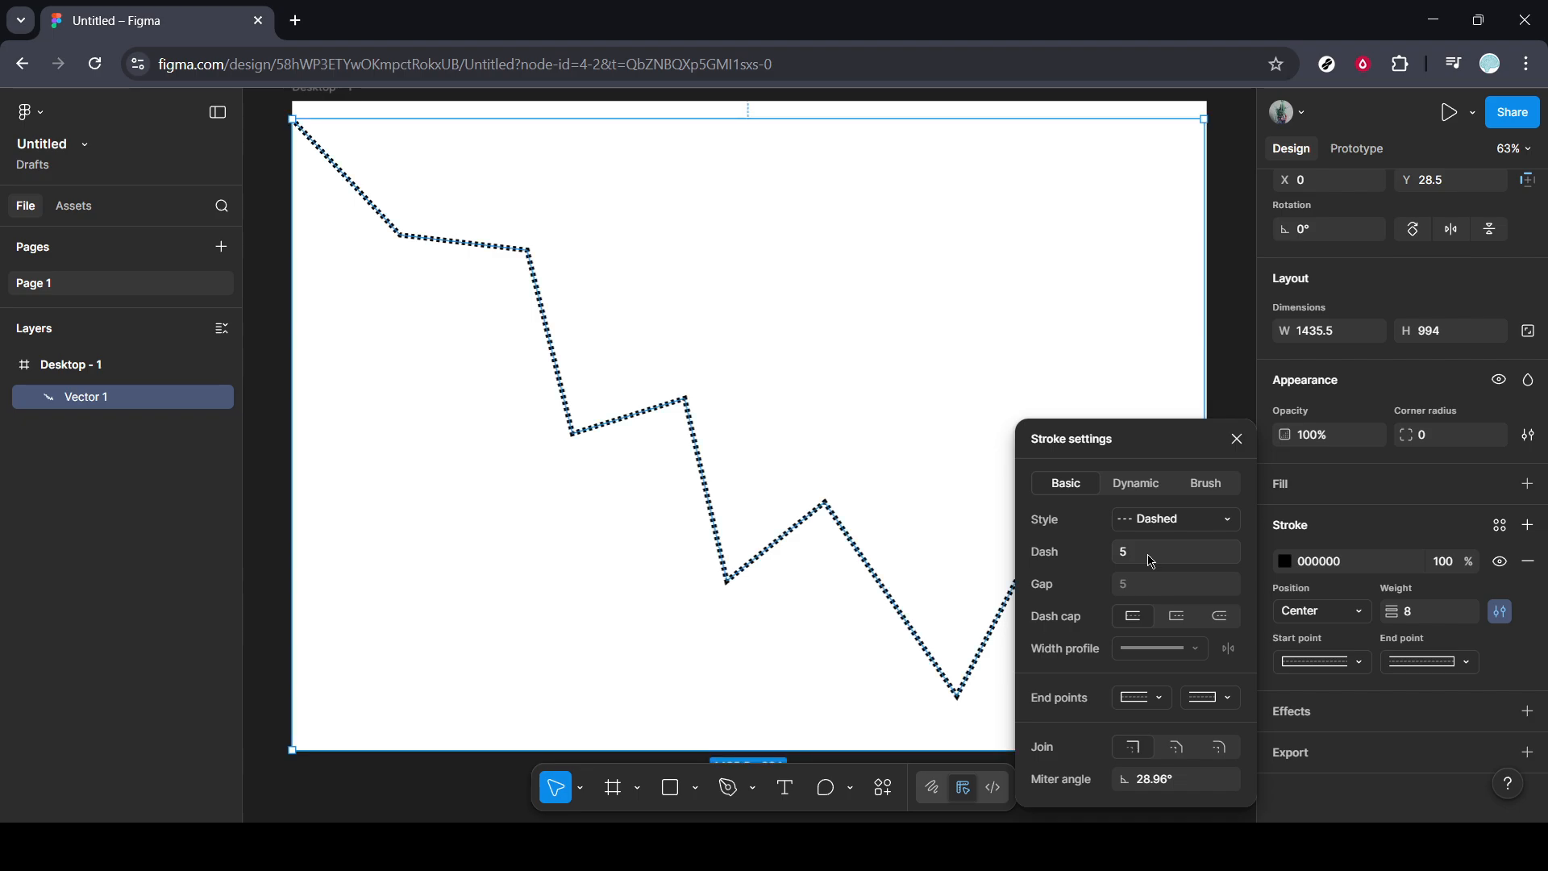
{"action": "left_click", "coordinate": [1151, 562]}
{"action": "type", "text": "7"}
{"action": "key", "text": "Return"}
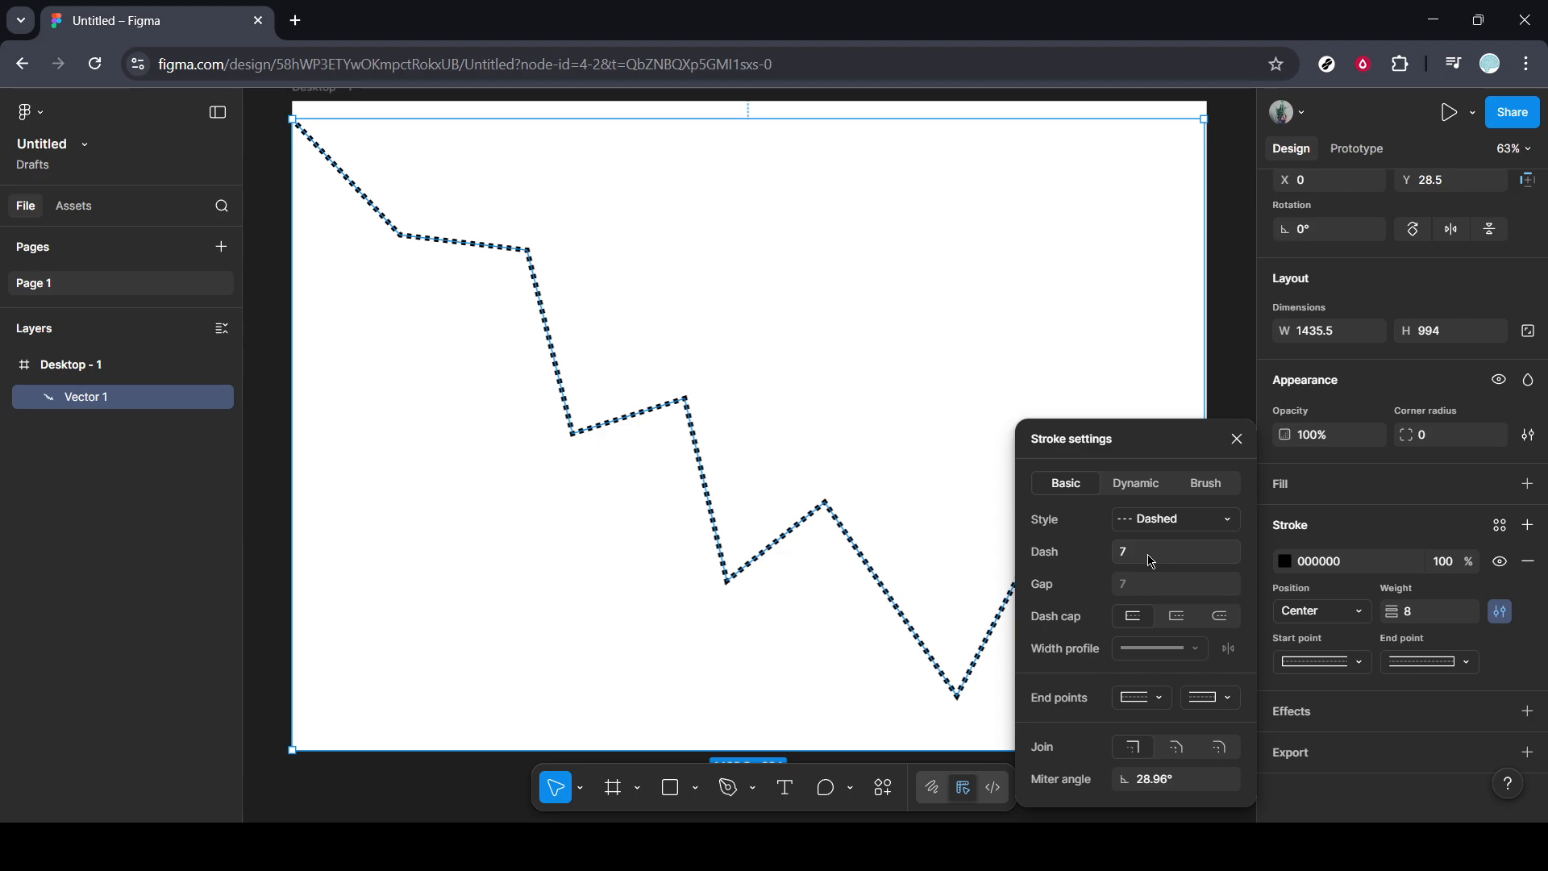
Try the square and round dash caps on the dashed stroke.
{"action": "left_click", "coordinate": [1151, 562]}
{"action": "left_click", "coordinate": [1178, 621]}
{"action": "left_click", "coordinate": [1223, 623]}
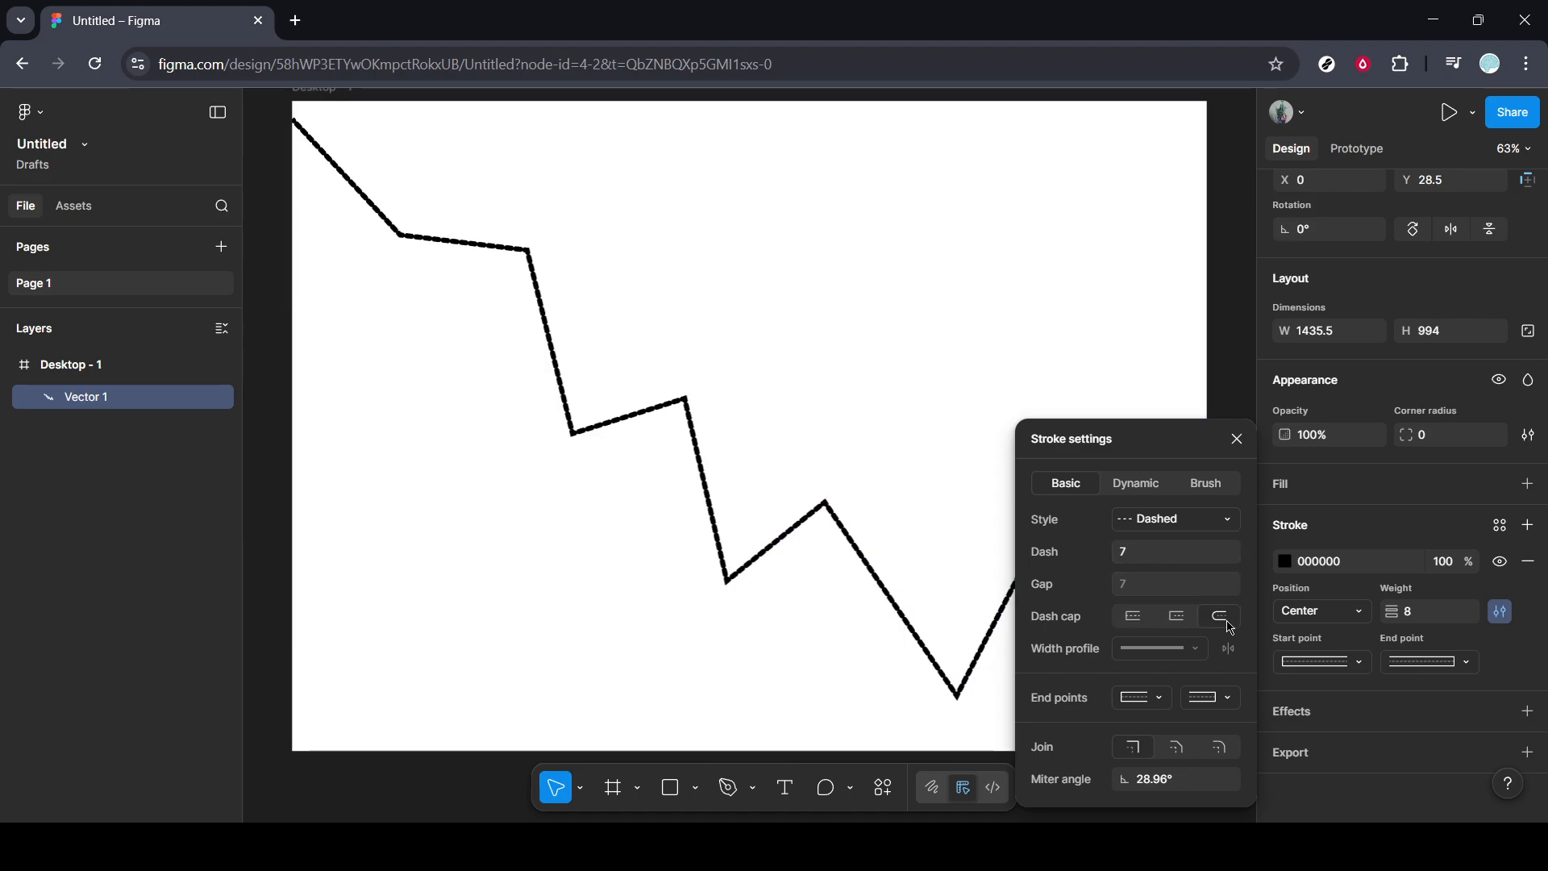
Set the dash length to 10 and return the dash cap to none, finishing the stroke settings.
{"action": "left_click", "coordinate": [1158, 554]}
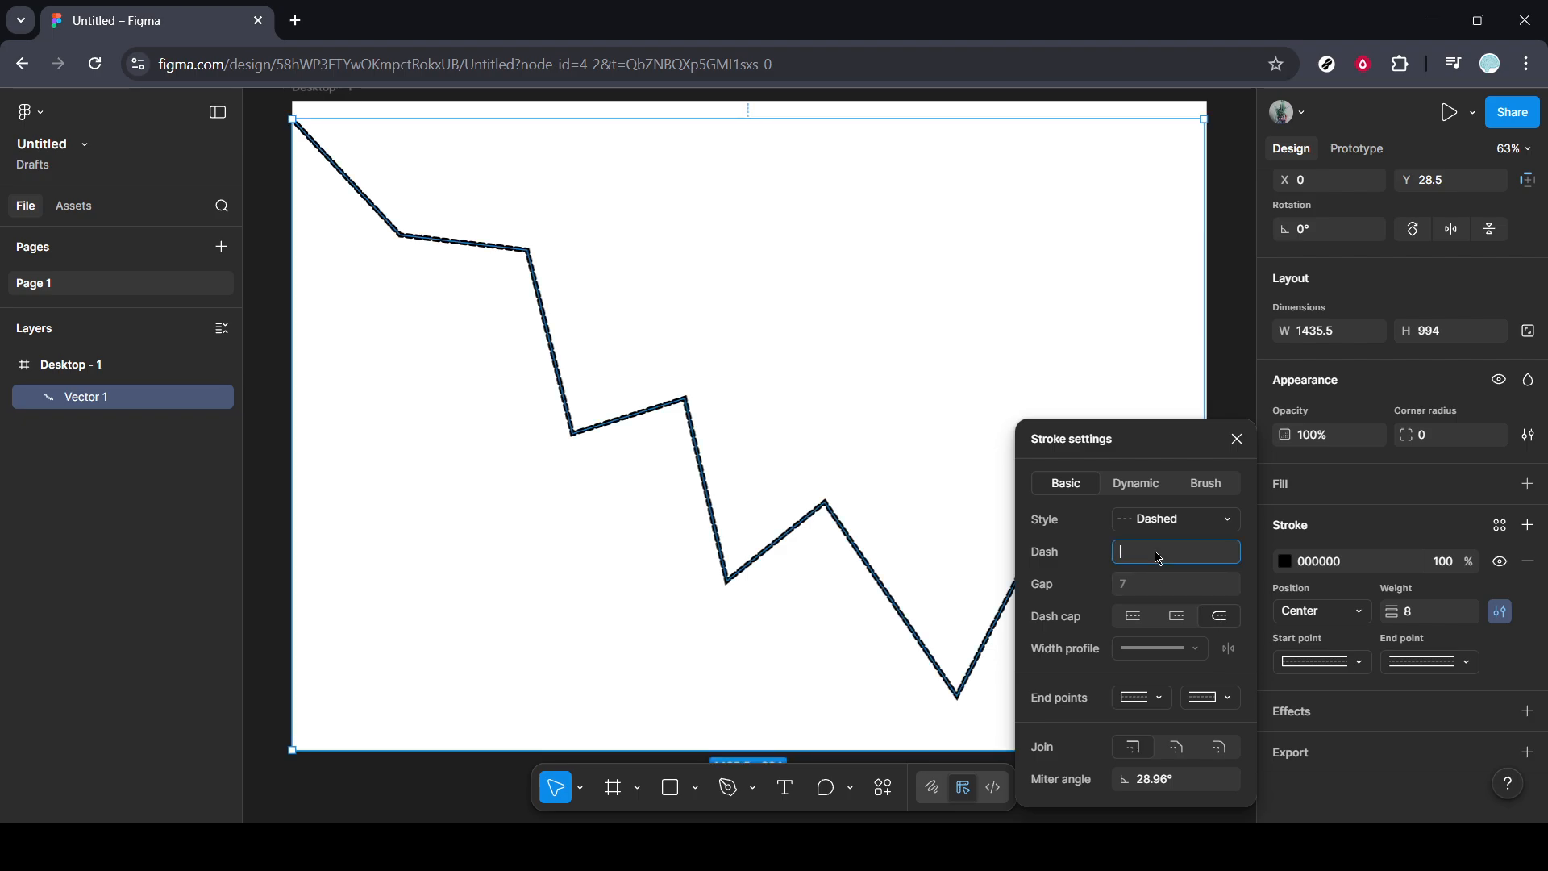
{"action": "type", "text": "1"}
{"action": "key", "text": "Return"}
{"action": "type", "text": "0"}
{"action": "key", "text": "Return"}
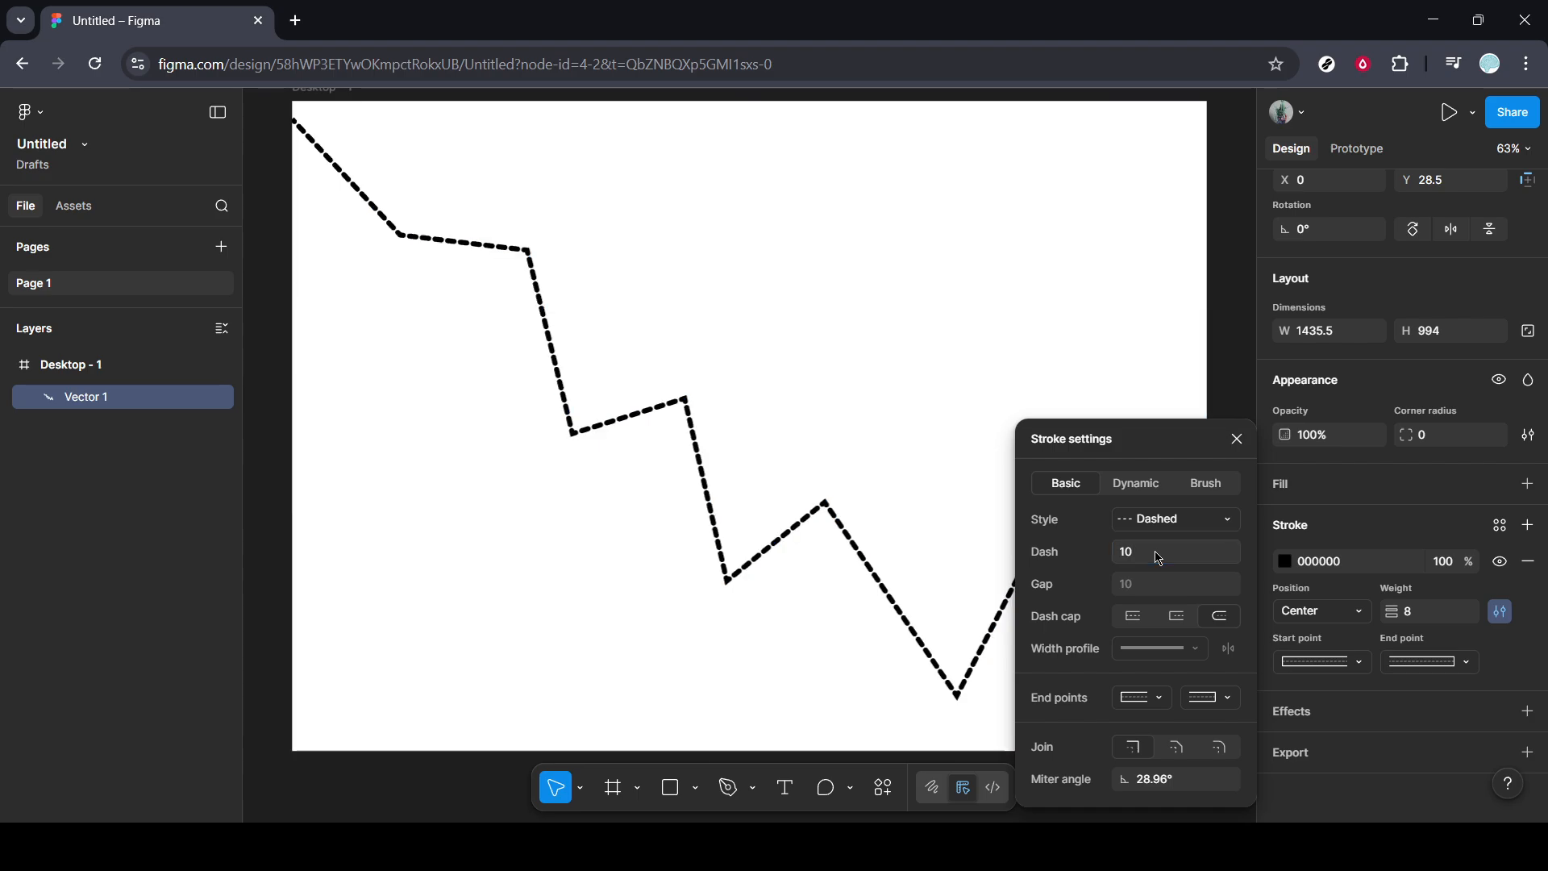
{"action": "left_click", "coordinate": [1138, 621]}
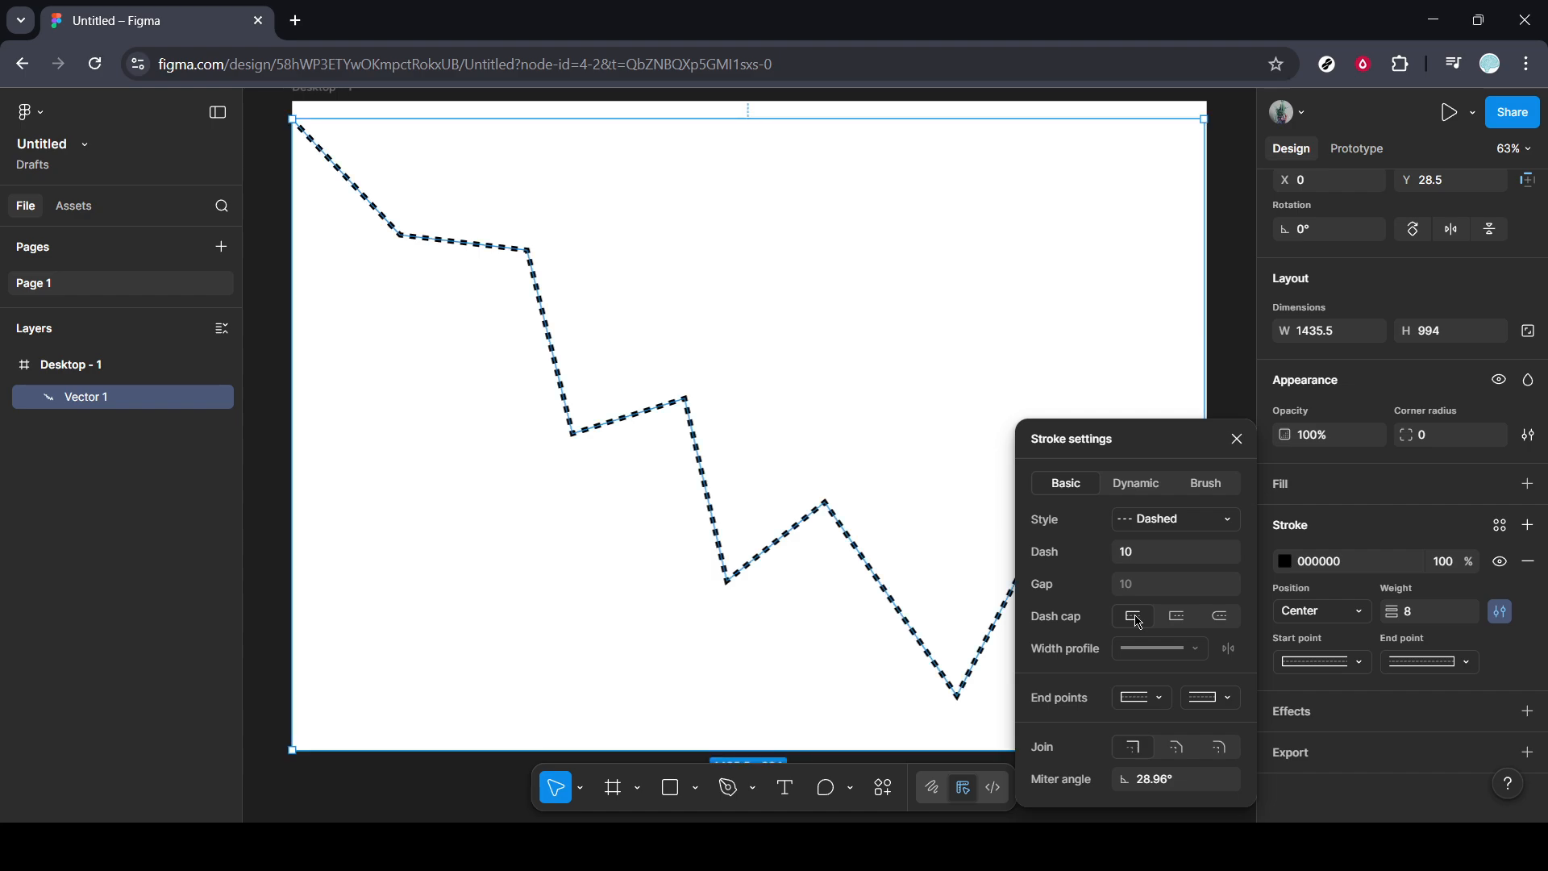
{"action": "left_click", "coordinate": [1237, 440]}
{"action": "left_click", "coordinate": [1241, 447]}
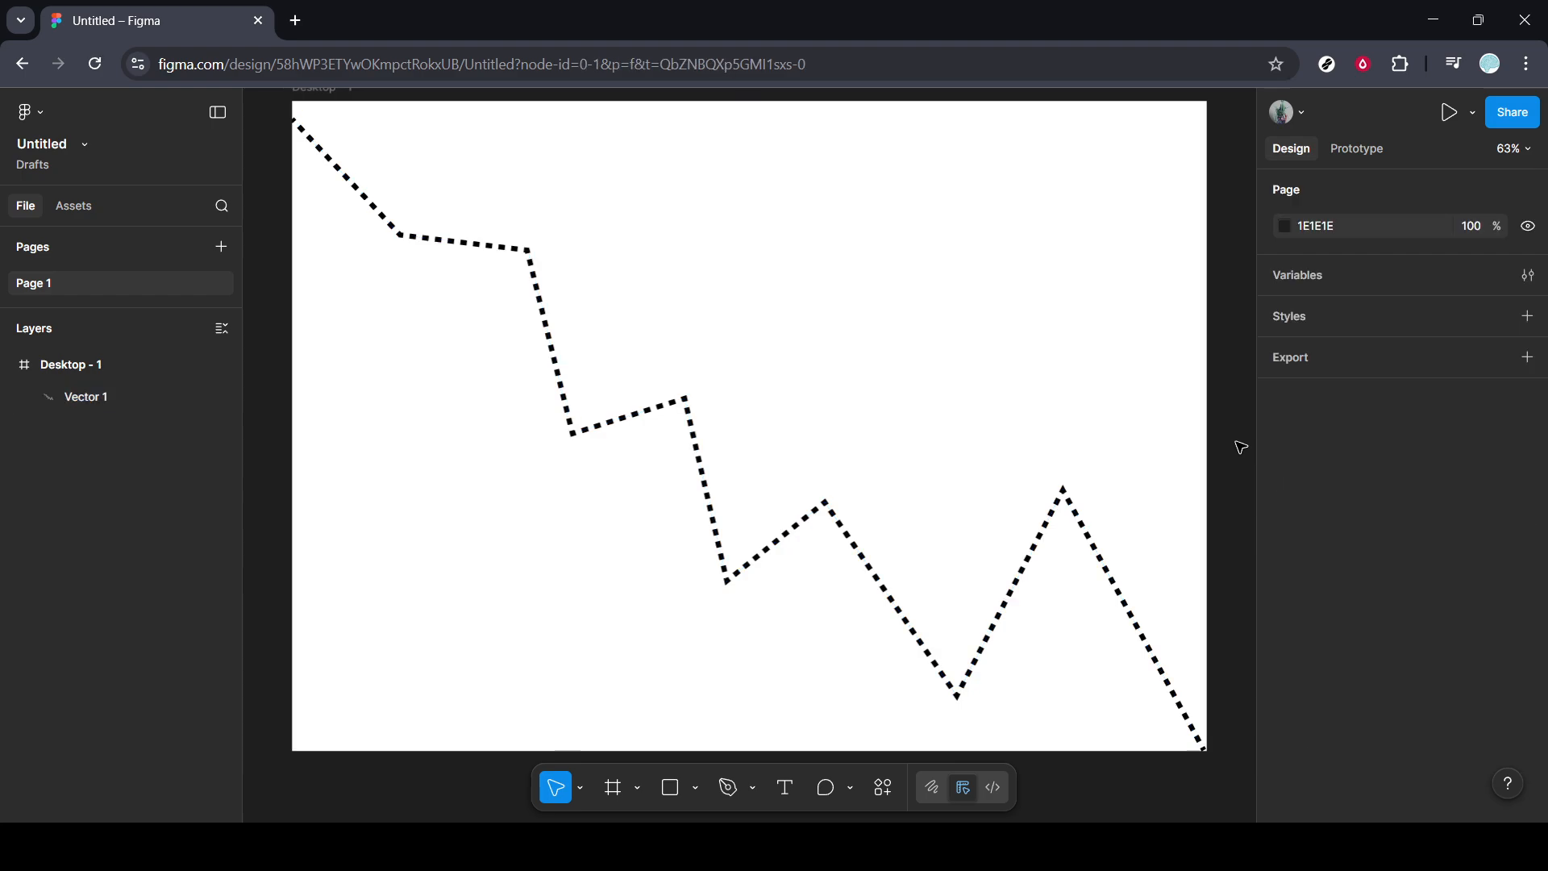
Add a red C81F1F fill to the zigzag path.
{"action": "left_click", "coordinate": [1097, 549]}
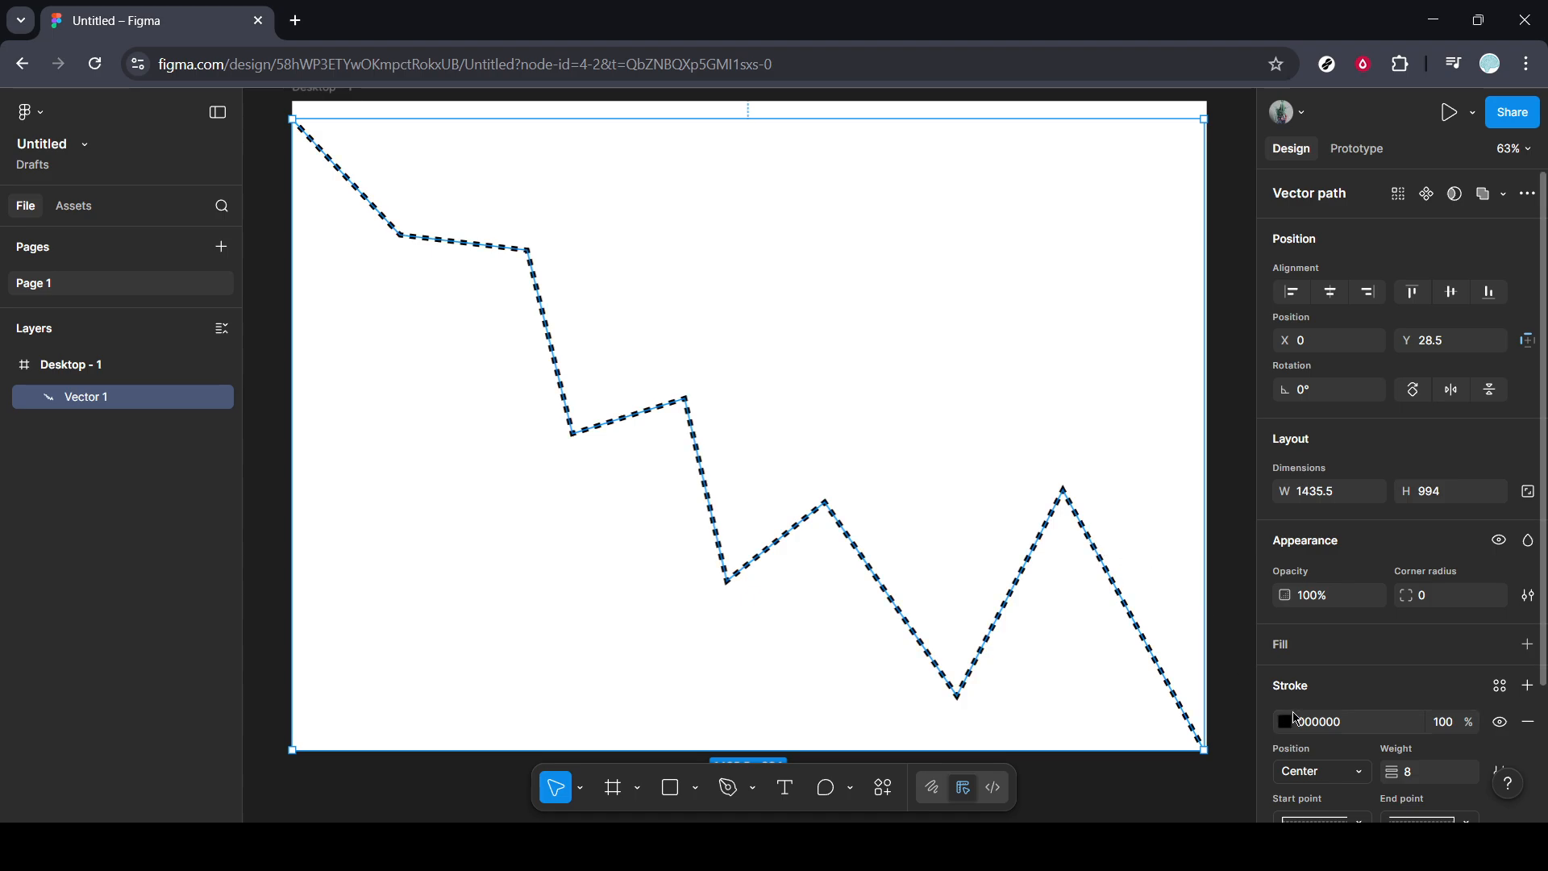
{"action": "left_click", "coordinate": [1528, 644]}
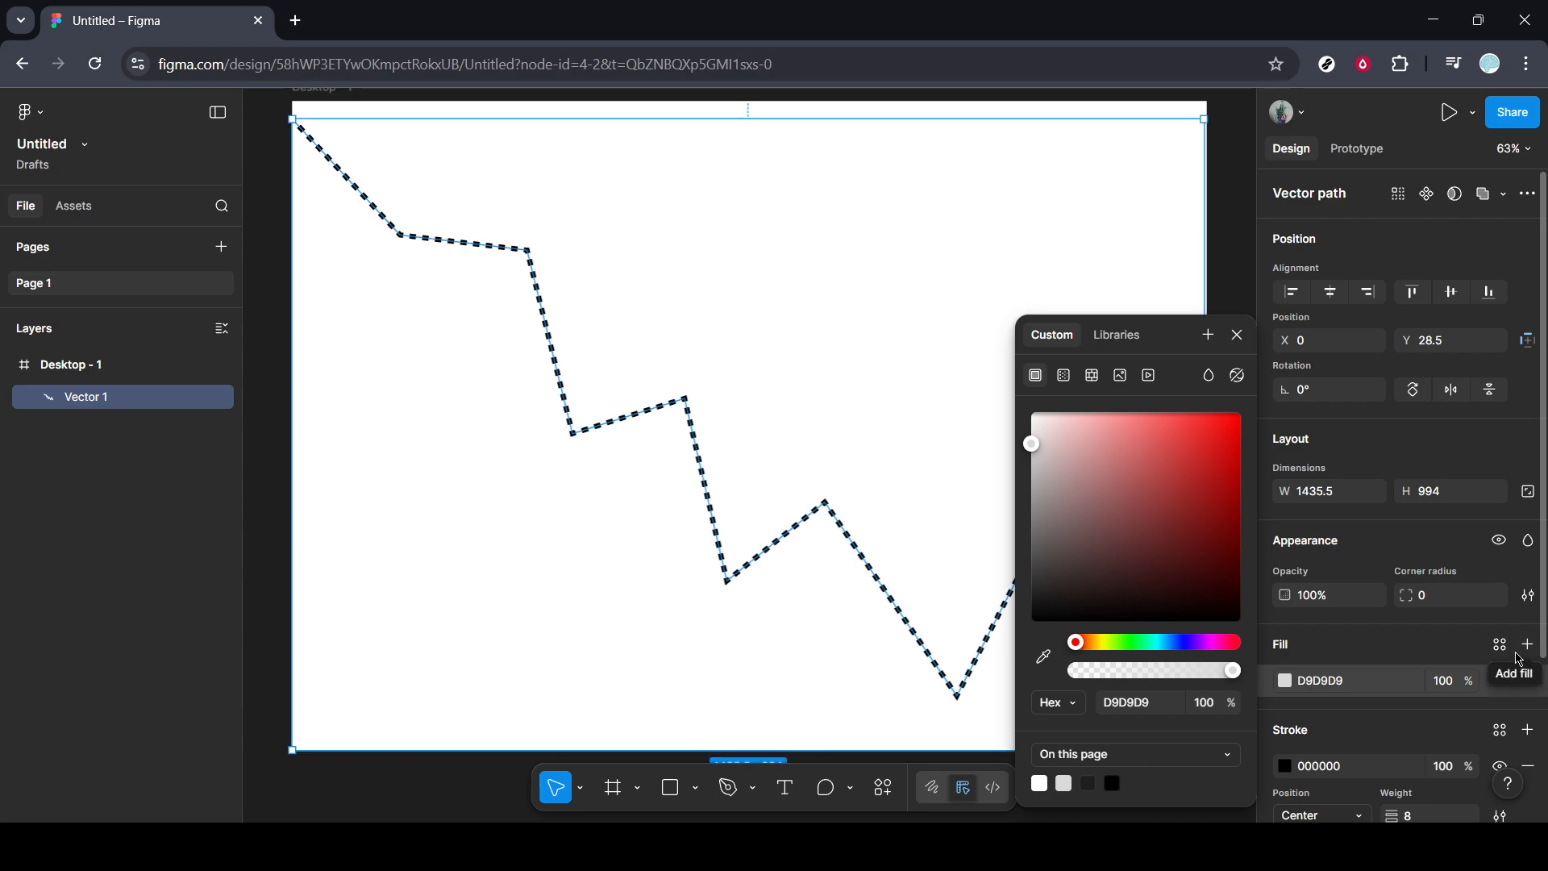
{"action": "left_click_drag", "start_coordinate": [1119, 588], "coordinate": [1210, 457]}
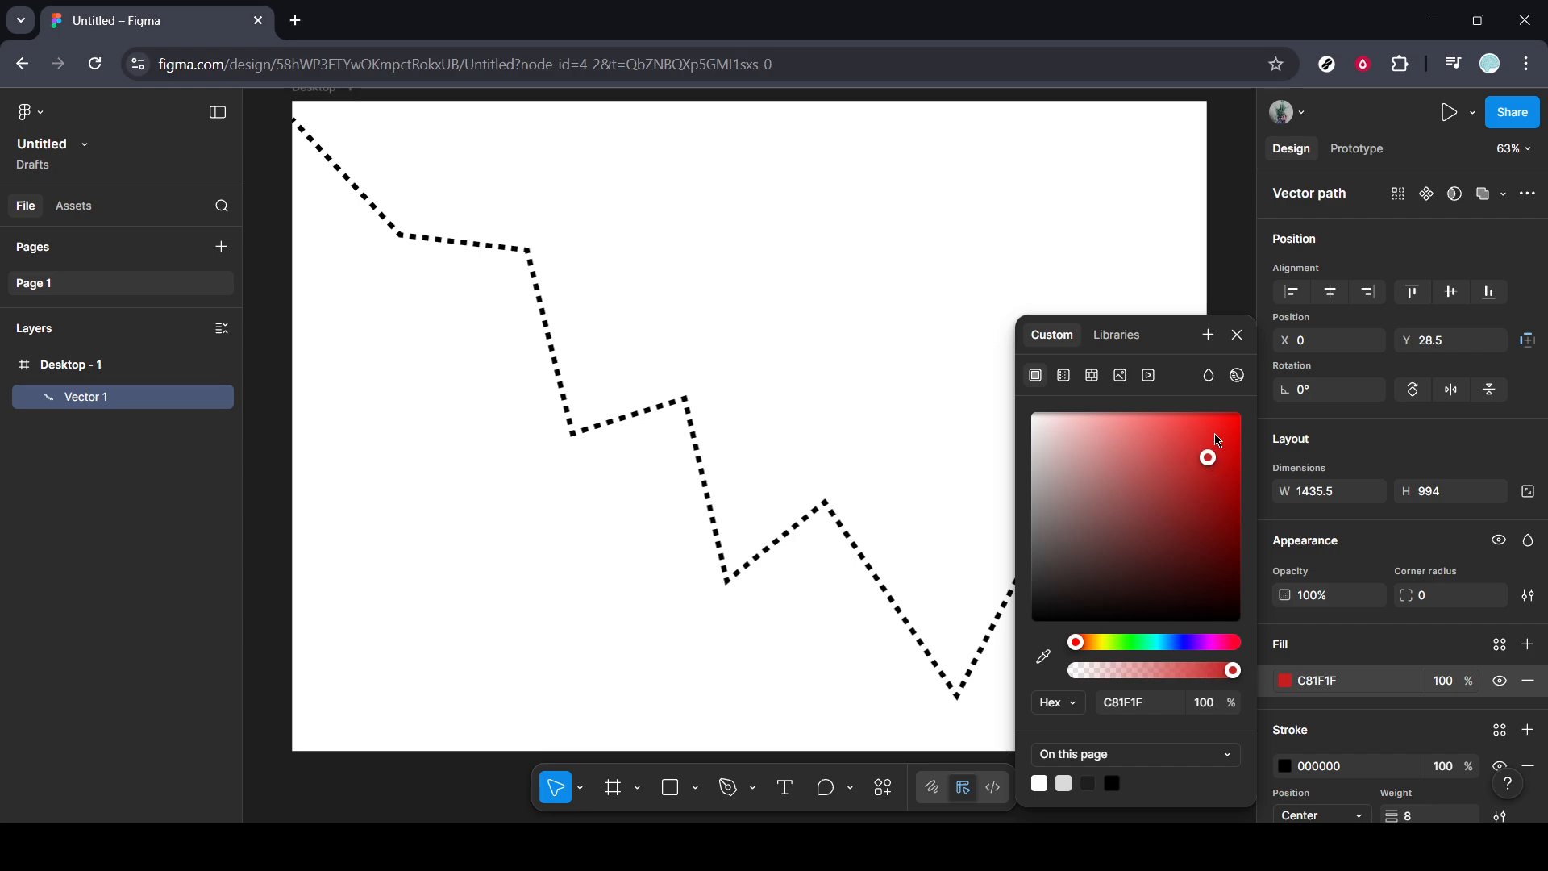
{"action": "left_click", "coordinate": [1237, 334]}
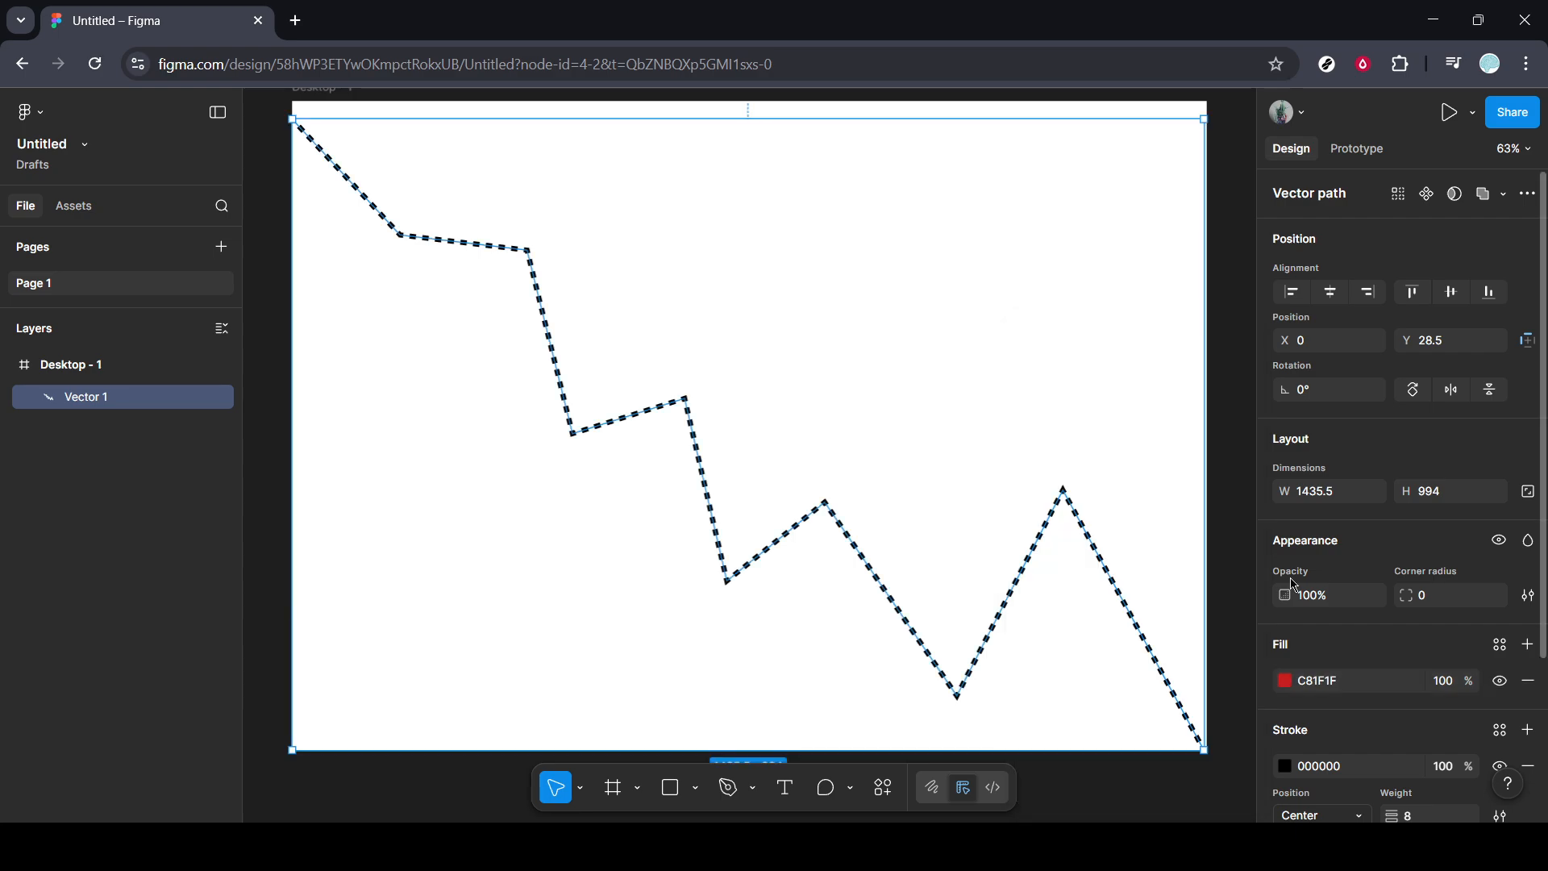
Try several stroke colours on the dashed path, settle on crimson F00030, and deselect the path.
{"action": "left_click", "coordinate": [1285, 766]}
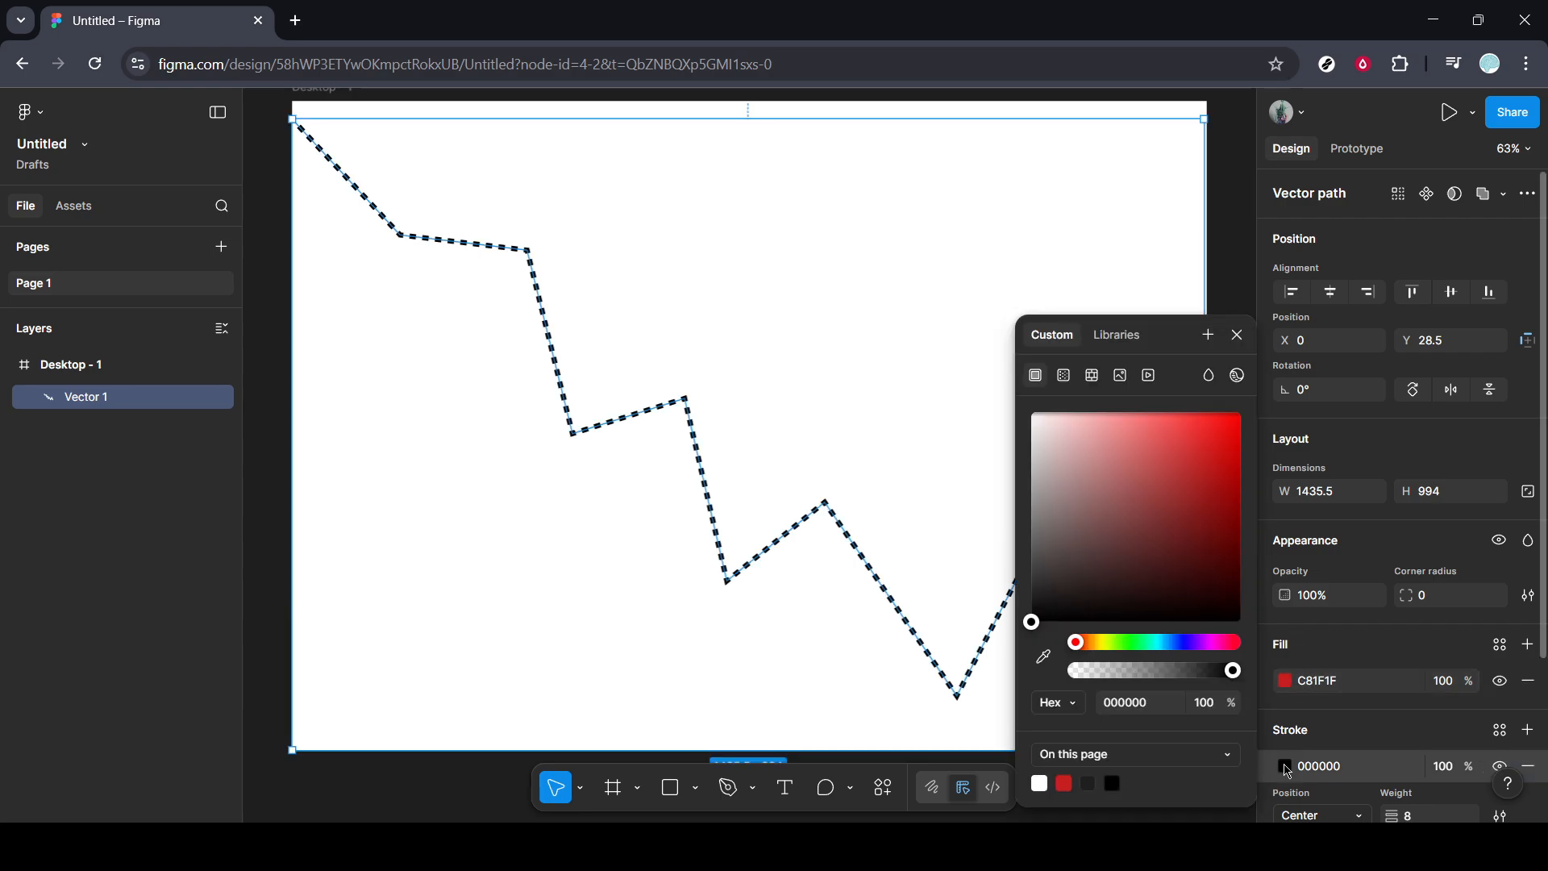
{"action": "left_click", "coordinate": [1205, 468]}
{"action": "left_click", "coordinate": [1102, 642]}
{"action": "left_click", "coordinate": [1183, 551]}
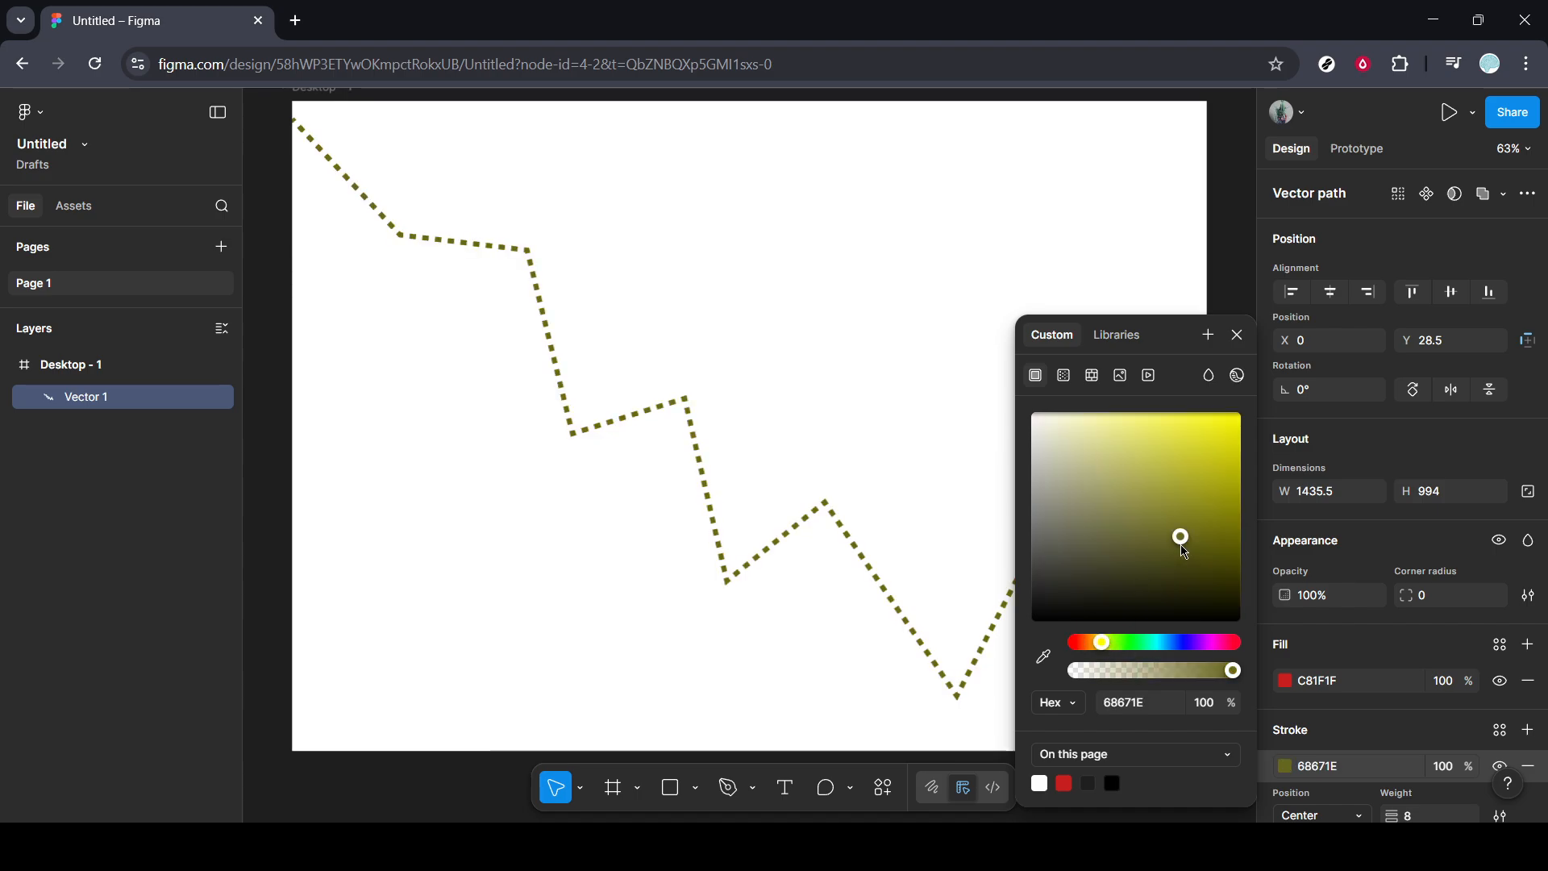
{"action": "left_click", "coordinate": [1199, 452]}
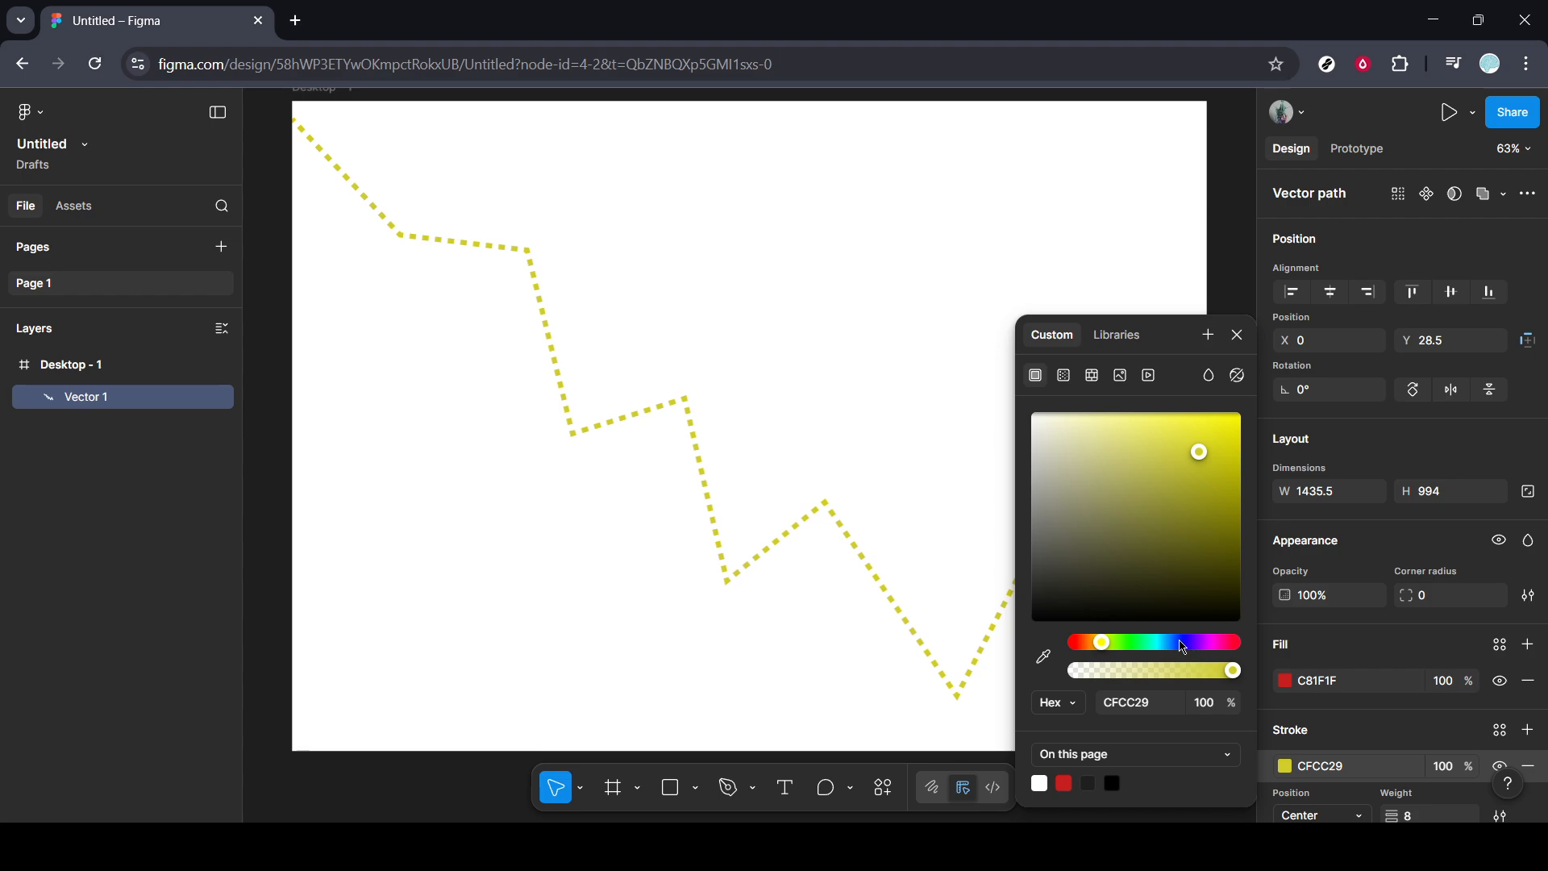
{"action": "left_click", "coordinate": [1180, 643]}
{"action": "left_click", "coordinate": [1222, 486]}
{"action": "left_click", "coordinate": [1228, 647]}
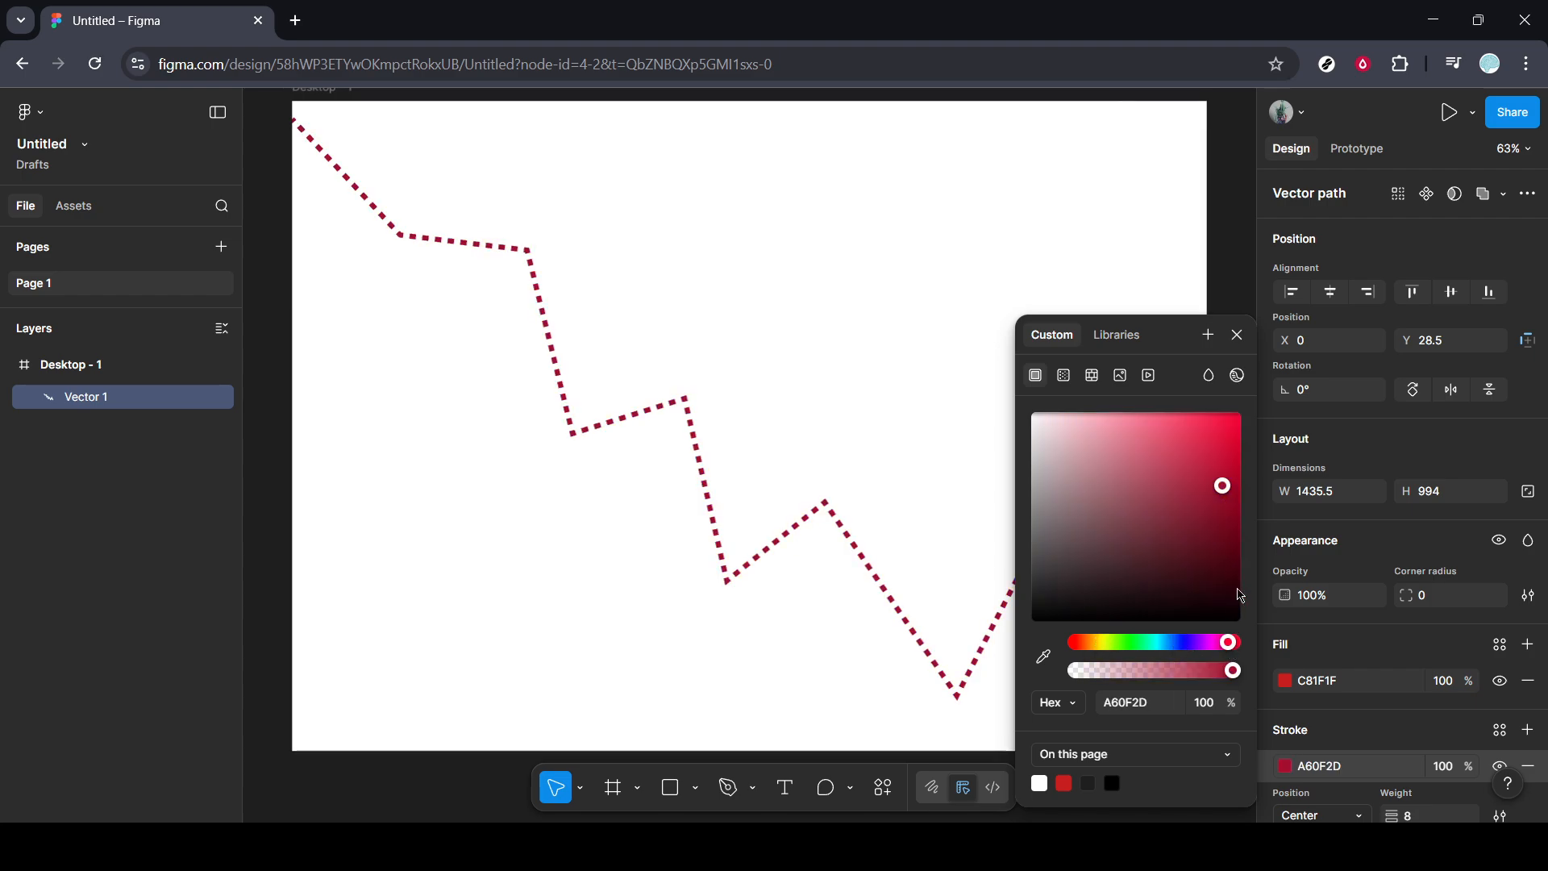
{"action": "left_click", "coordinate": [1222, 415]}
{"action": "left_click", "coordinate": [1240, 424]}
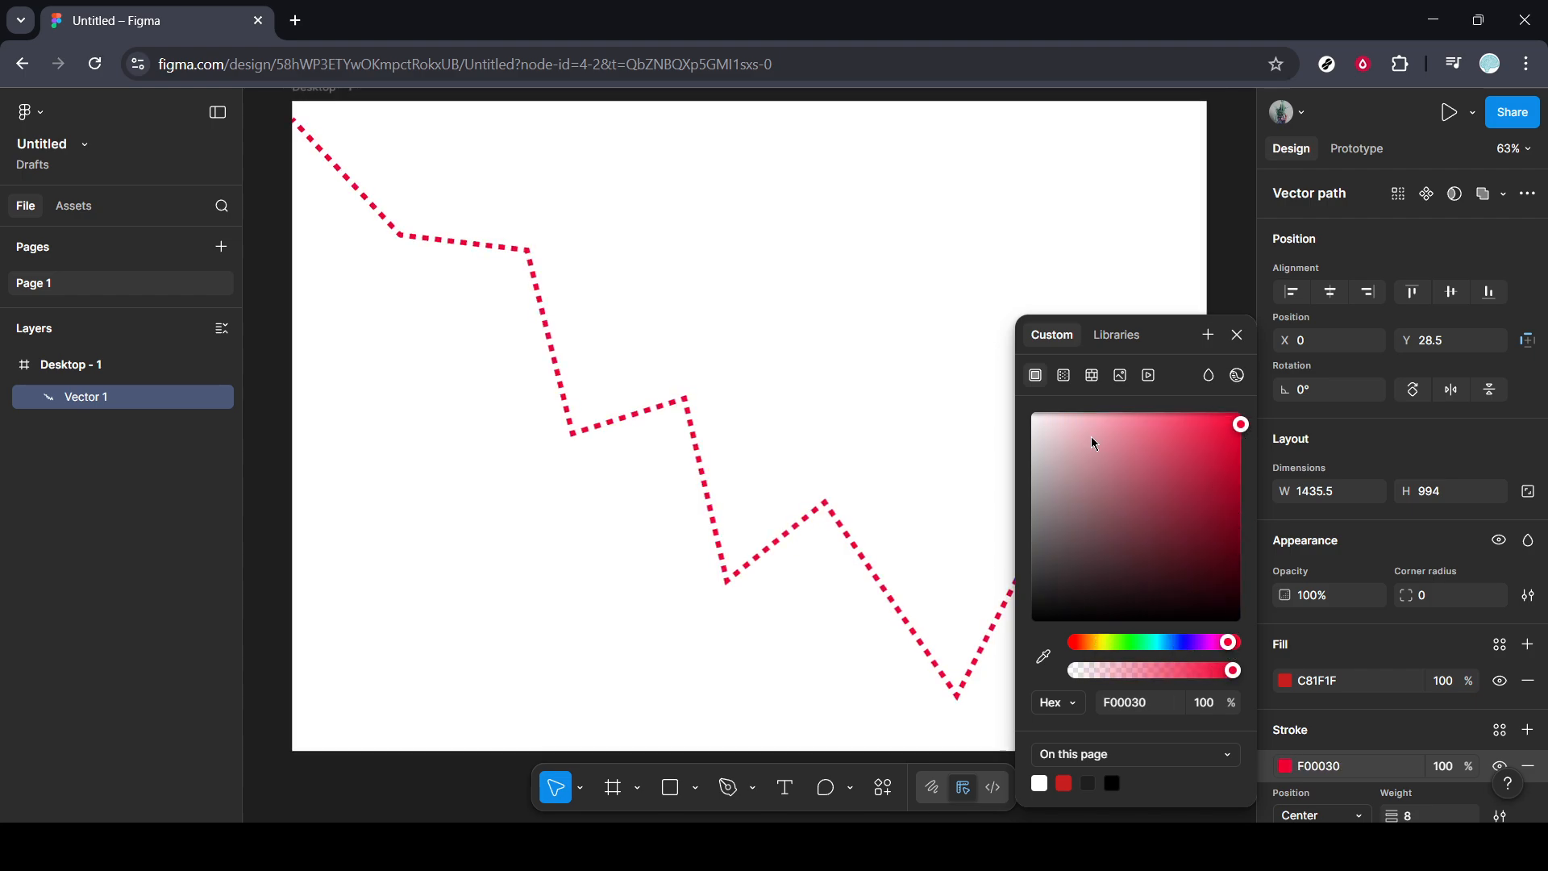
{"action": "left_click", "coordinate": [968, 436]}
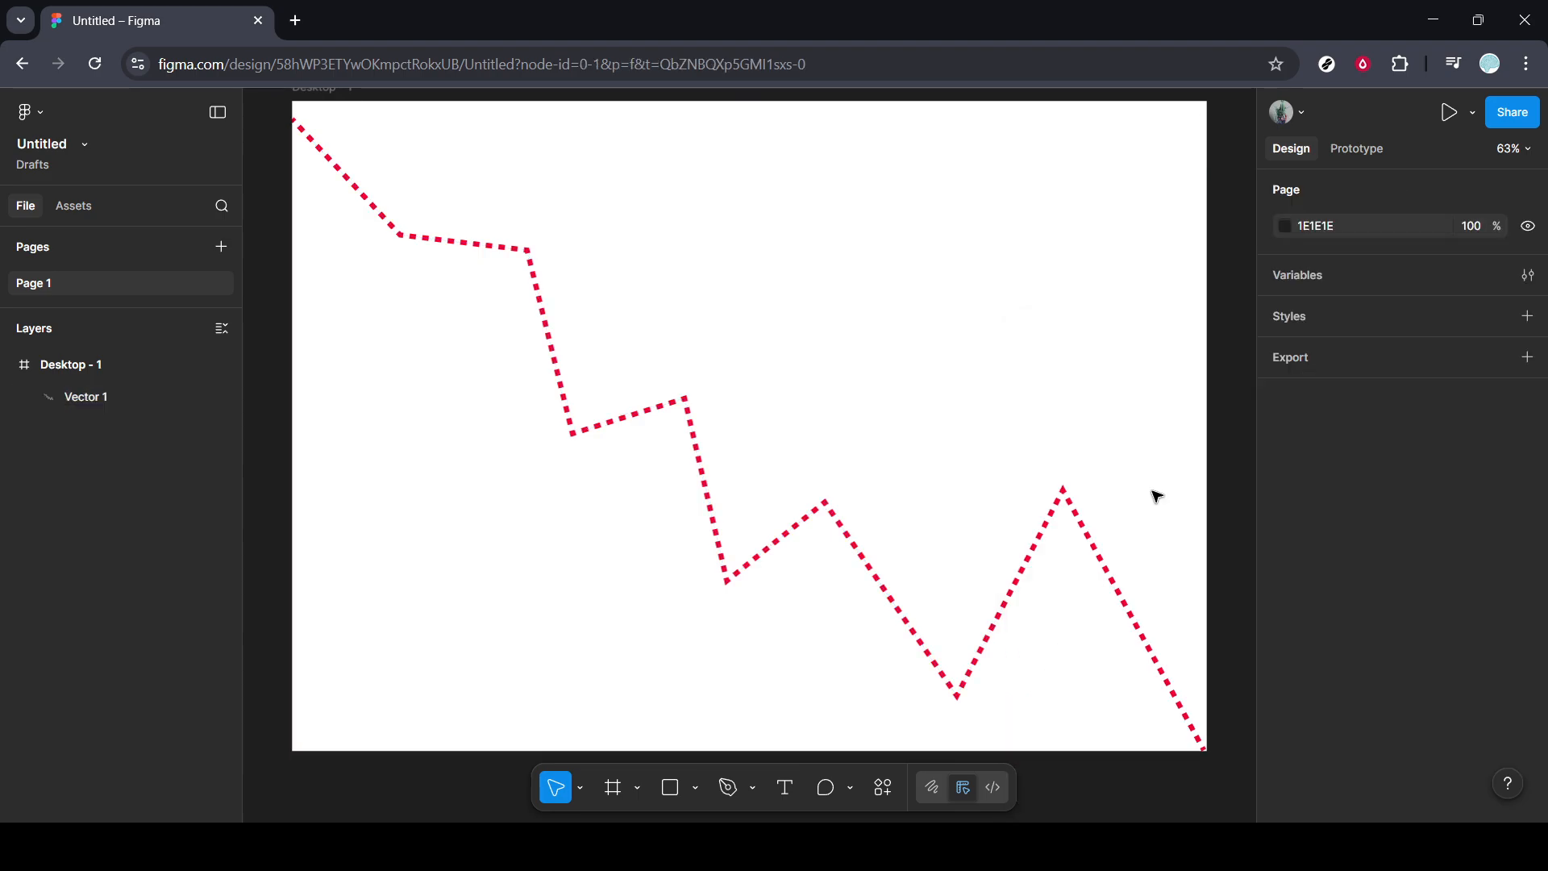